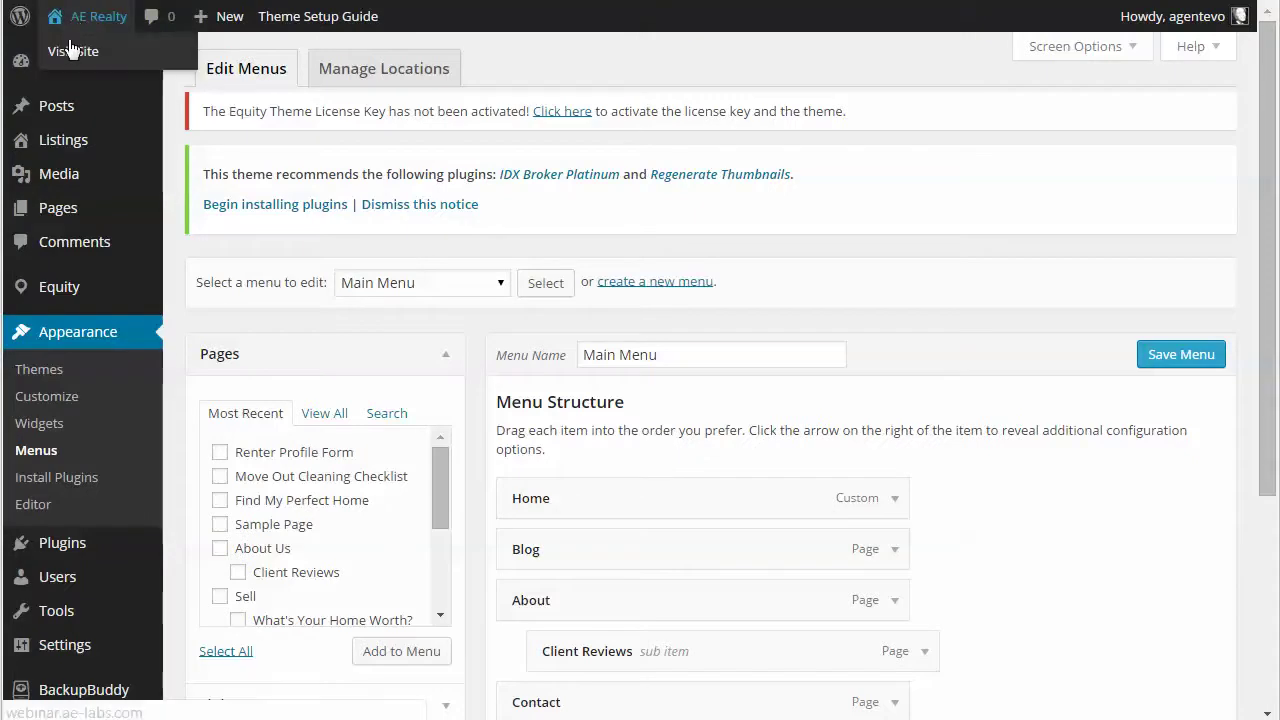
# Step: Create a new navigation menu named Sample Menu
pyautogui.click(36, 452)
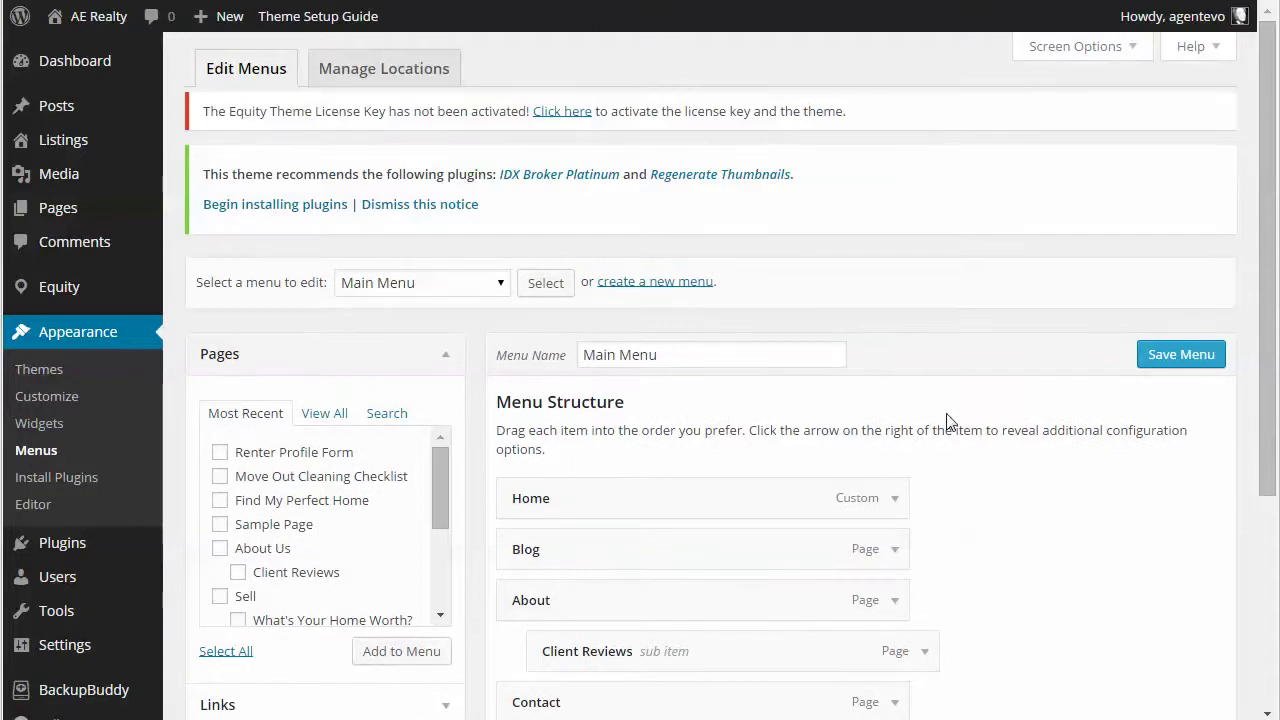
pyautogui.scroll(-3, 950, 421)
pyautogui.scroll(3, 950, 421)
pyautogui.click(653, 283)
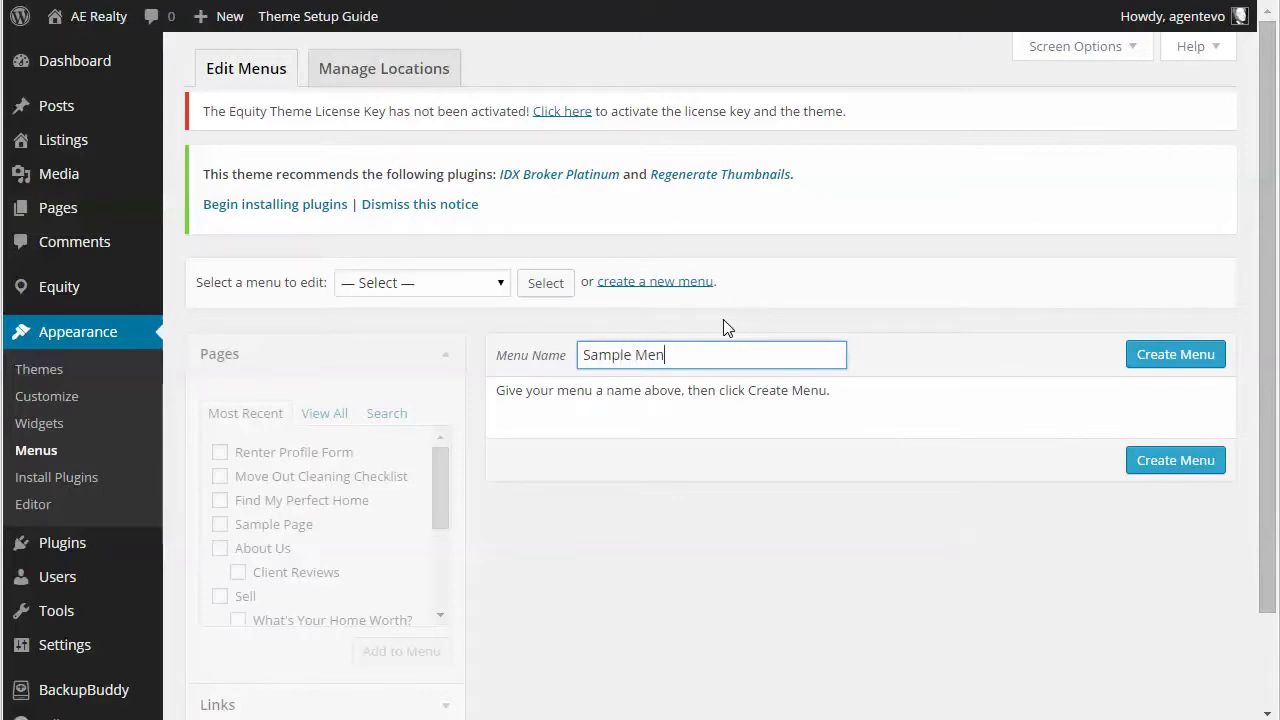
pyautogui.click(700, 425)
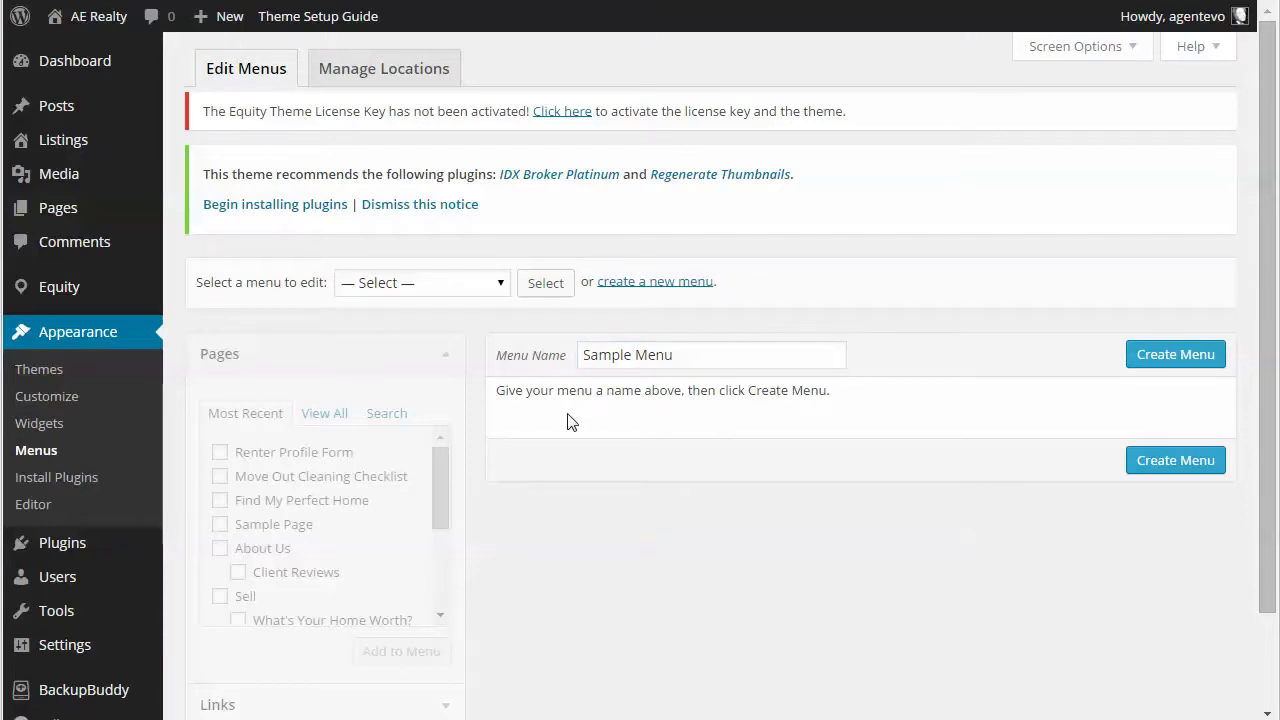
pyautogui.click(1176, 355)
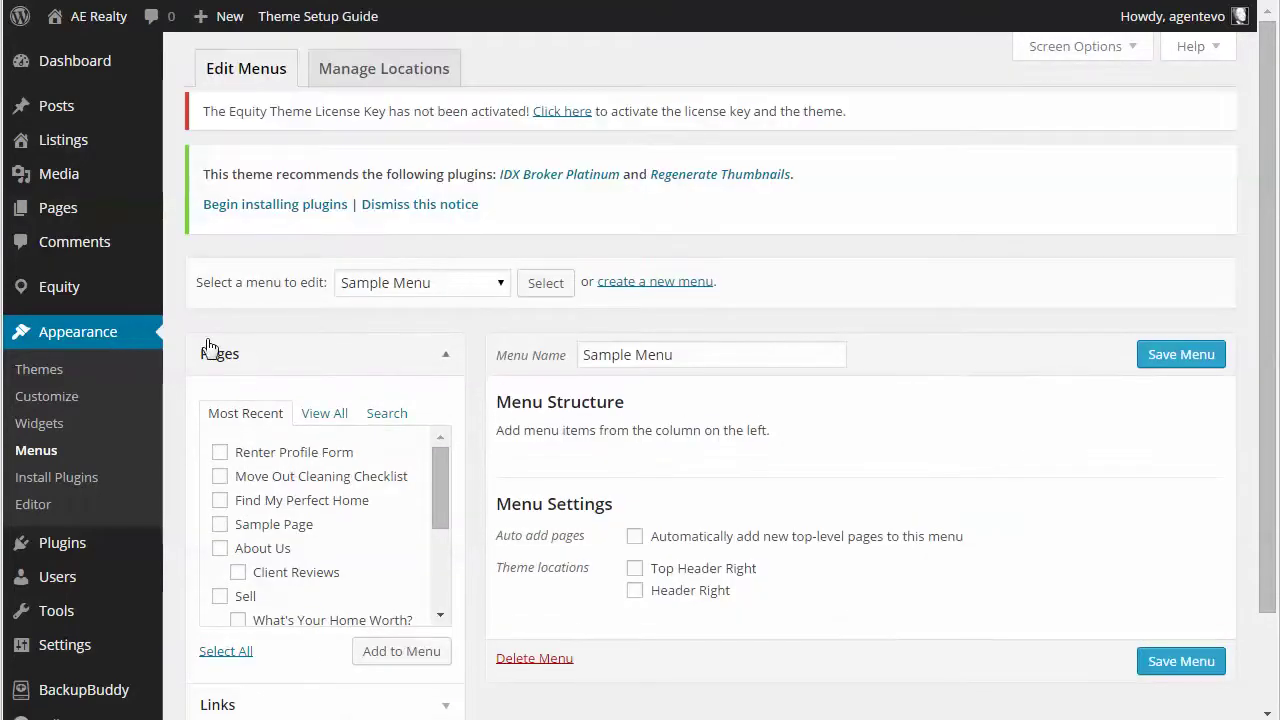
# Step: Add the Home, Blog and About Us pages to Sample Menu from the full page list
pyautogui.click(318, 413)
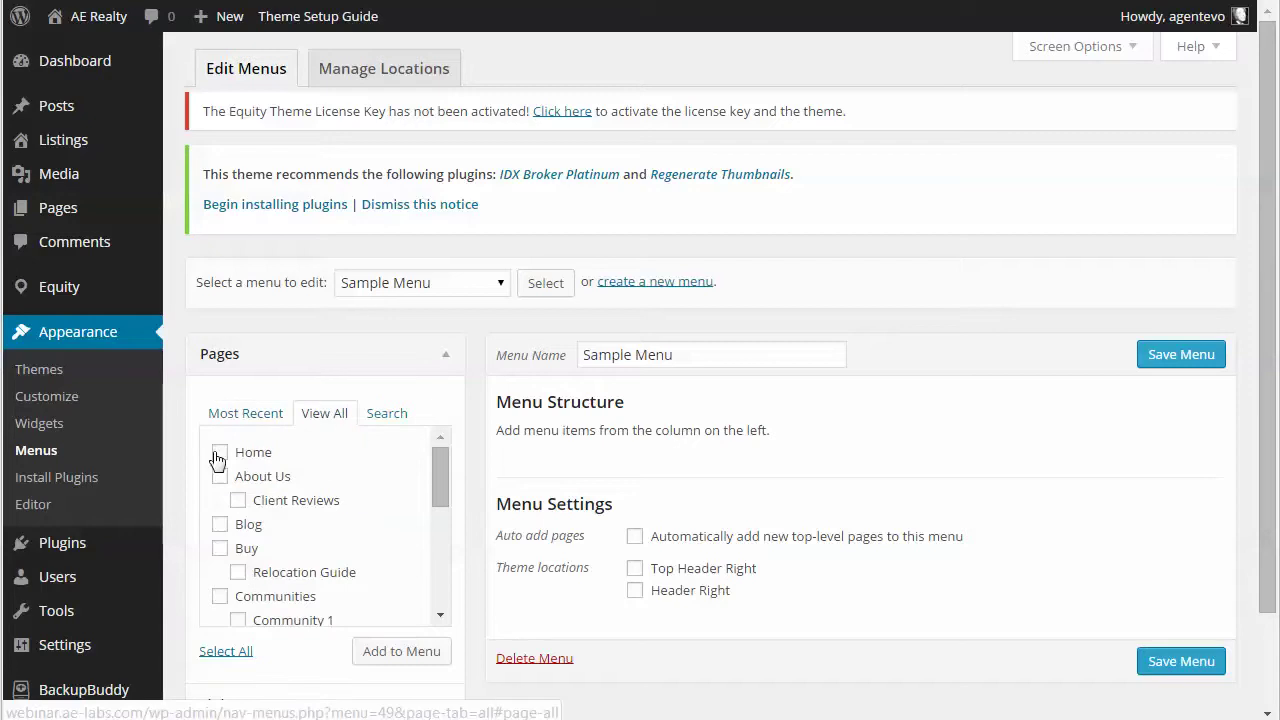
pyautogui.click(386, 651)
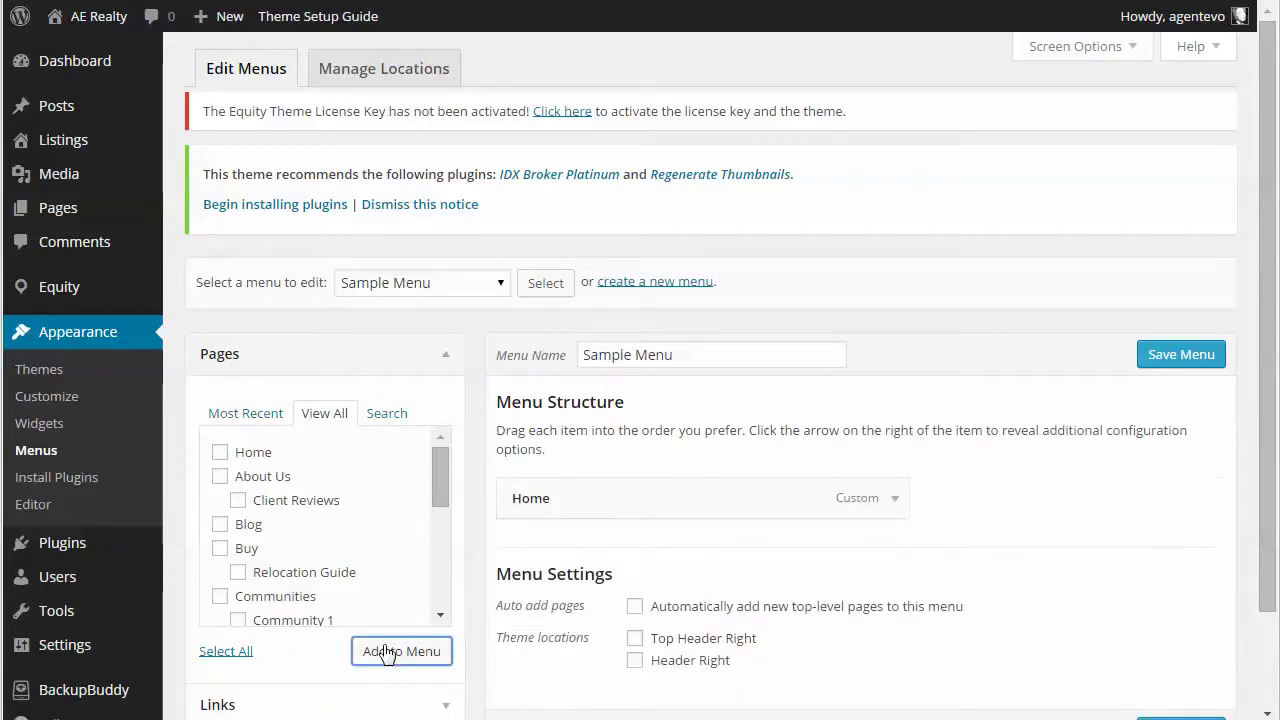
pyautogui.click(220, 524)
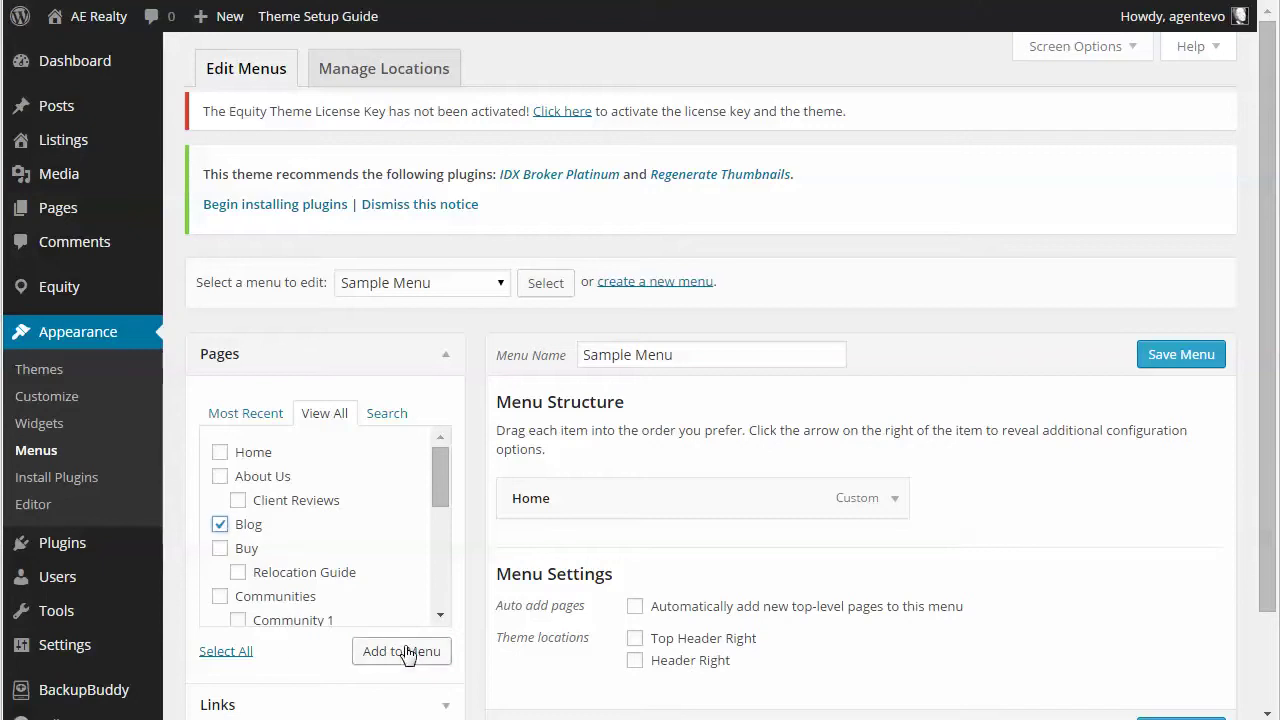
pyautogui.click(403, 652)
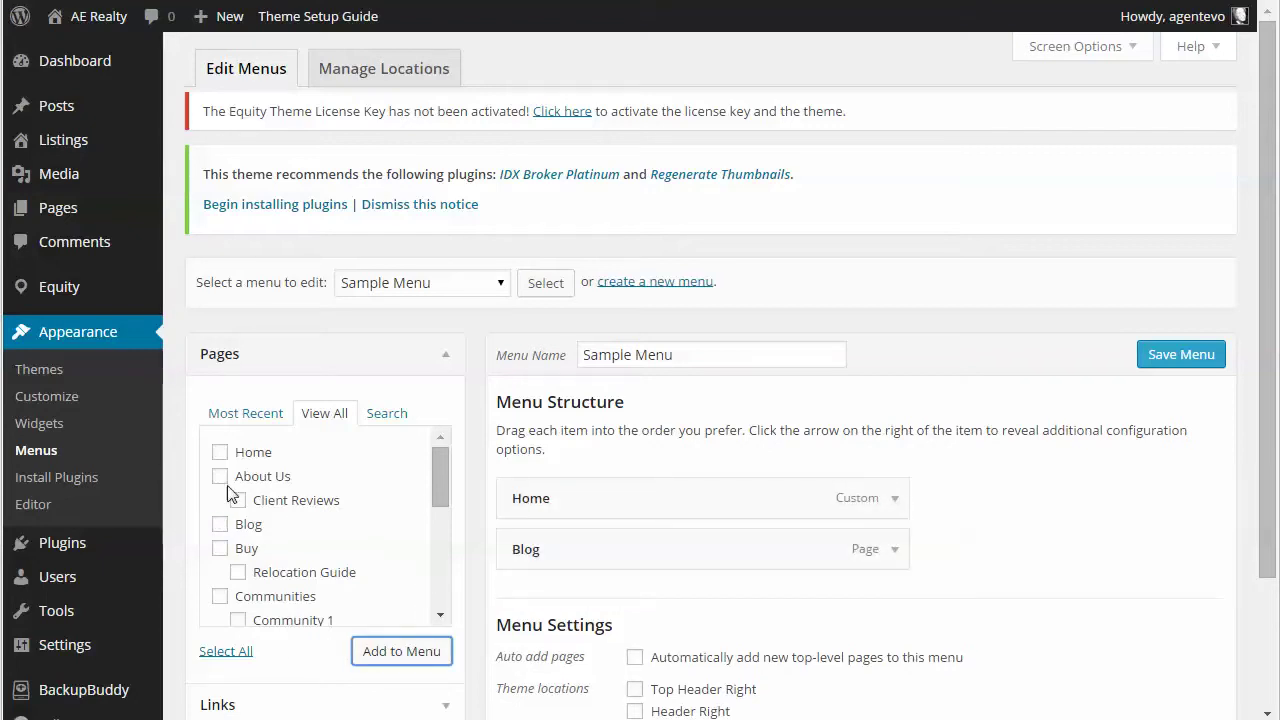
pyautogui.click(221, 477)
pyautogui.click(392, 650)
# Step: Add the Contact Us page to Sample Menu and save the menu
pyautogui.moveTo(441, 490); pyautogui.dragTo(424, 592)
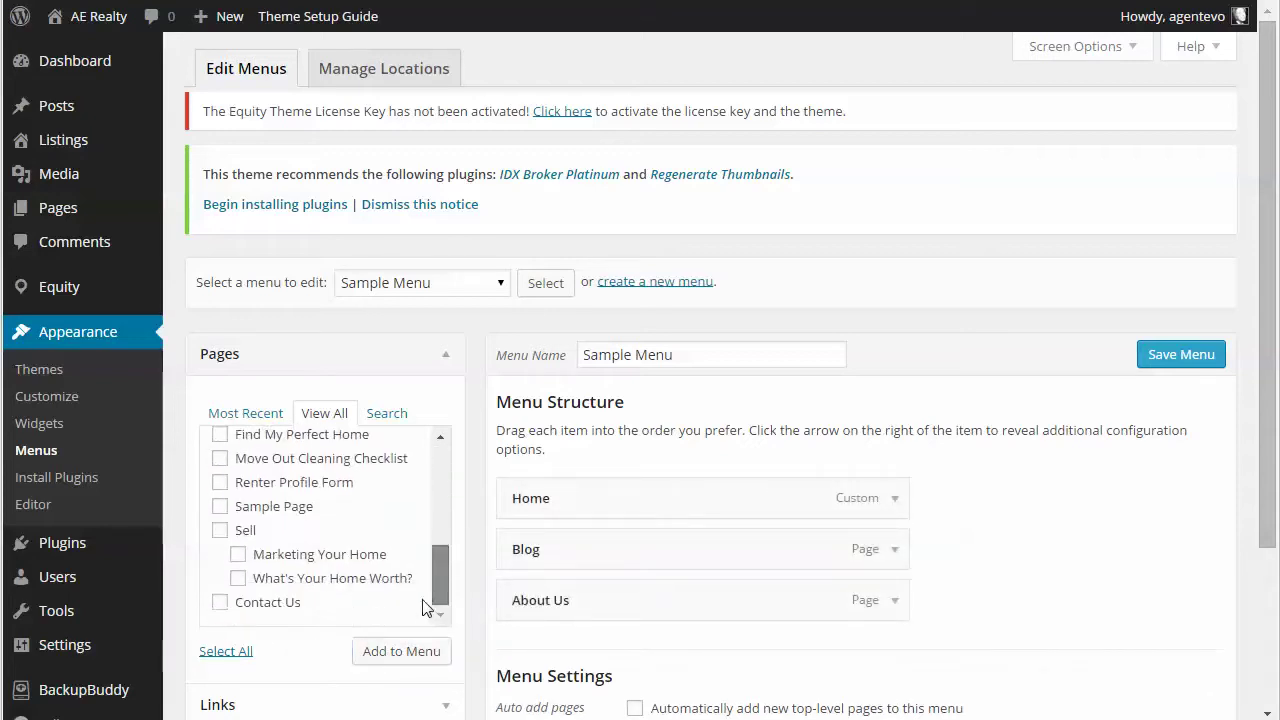
pyautogui.click(219, 604)
pyautogui.click(395, 652)
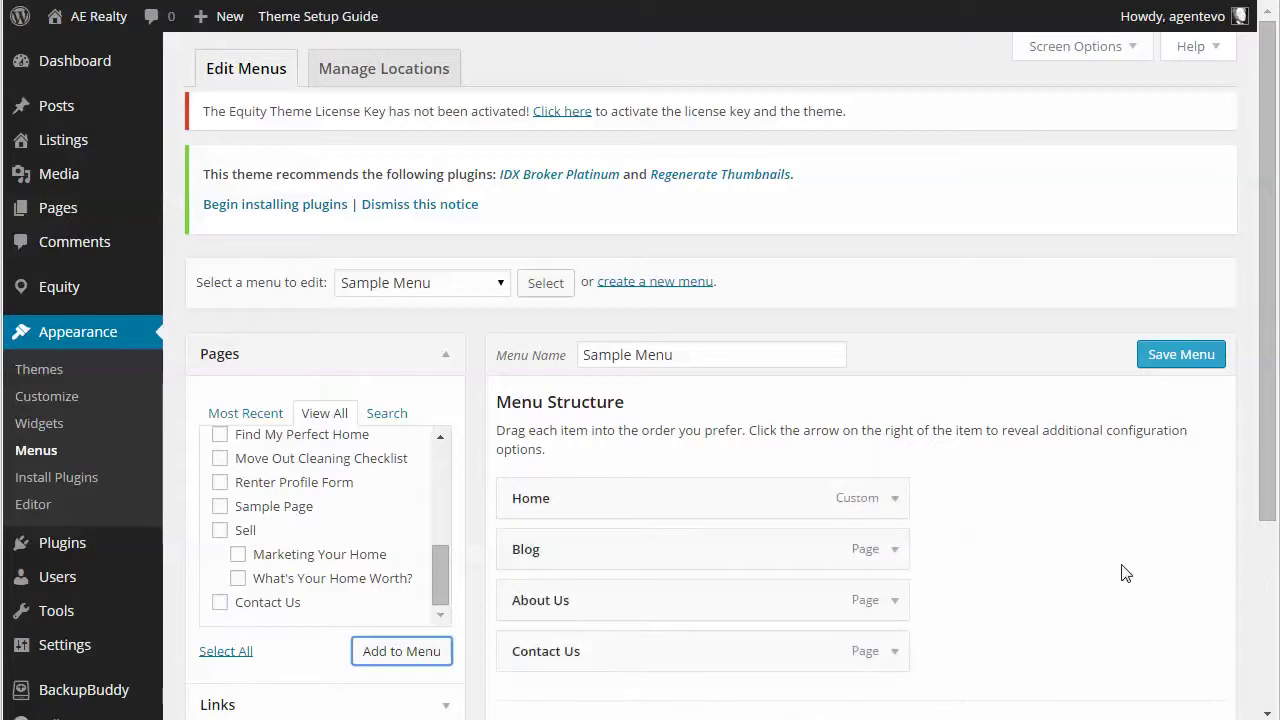
pyautogui.scroll(-1, 1125, 573)
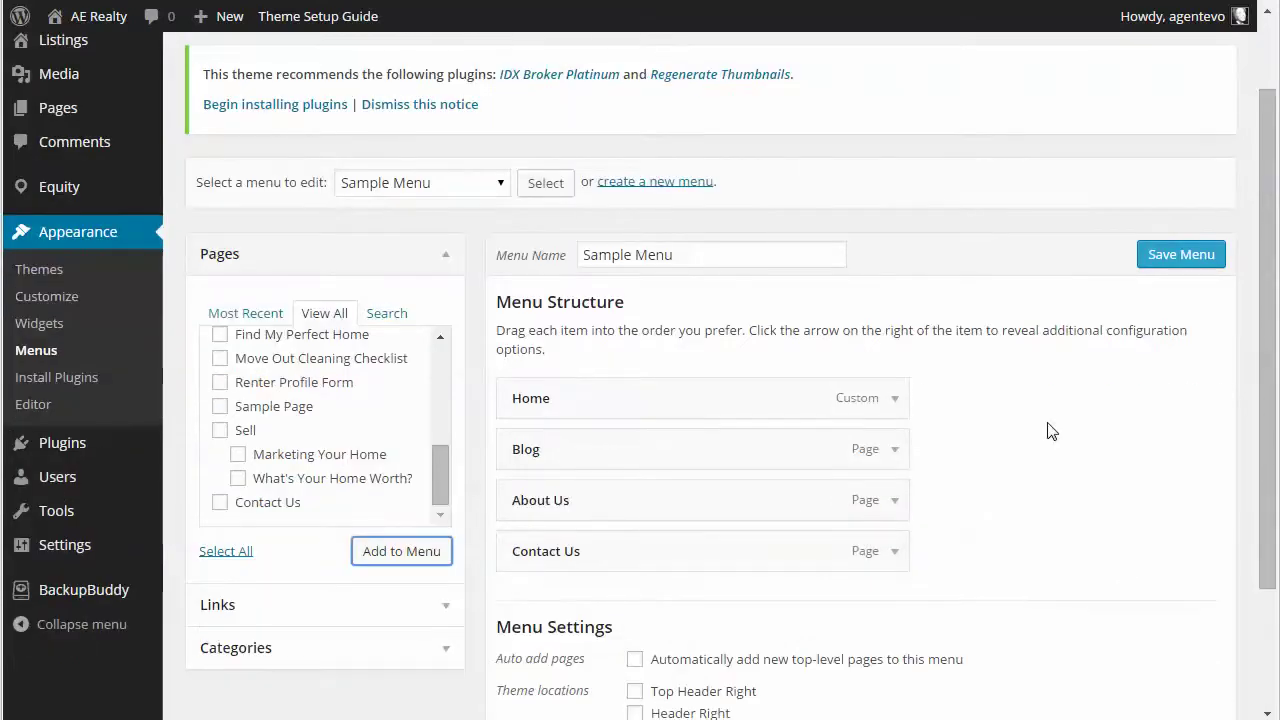
pyautogui.click(1181, 254)
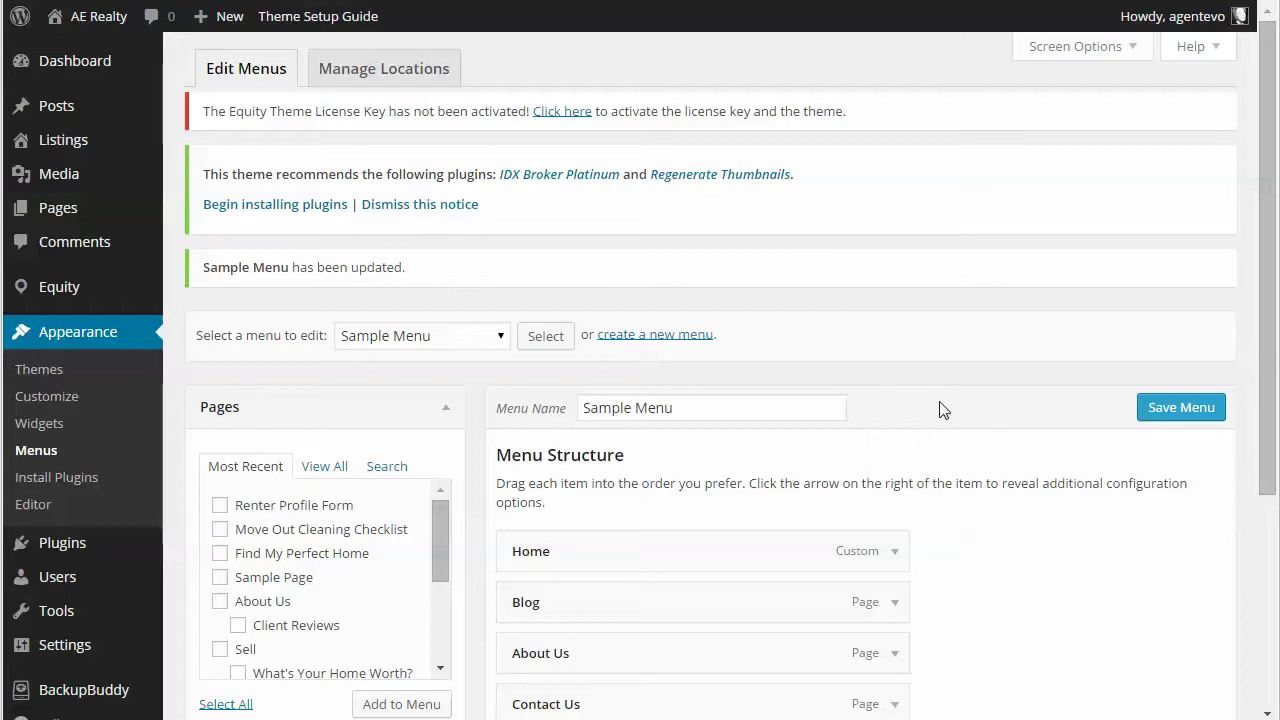
# Step: Assign Sample Menu to the Top Header Right theme location, save it, and view the refreshed site homepage
pyautogui.scroll(-3, 940, 410)
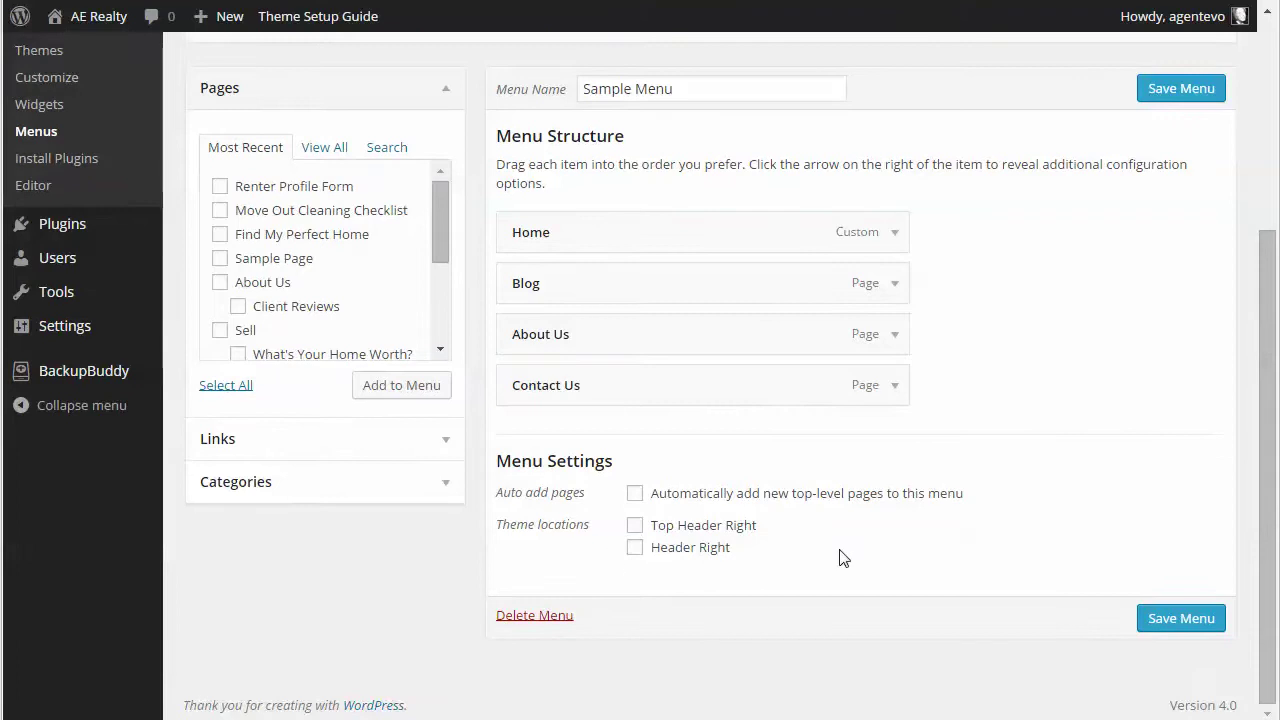
pyautogui.scroll(2, 843, 557)
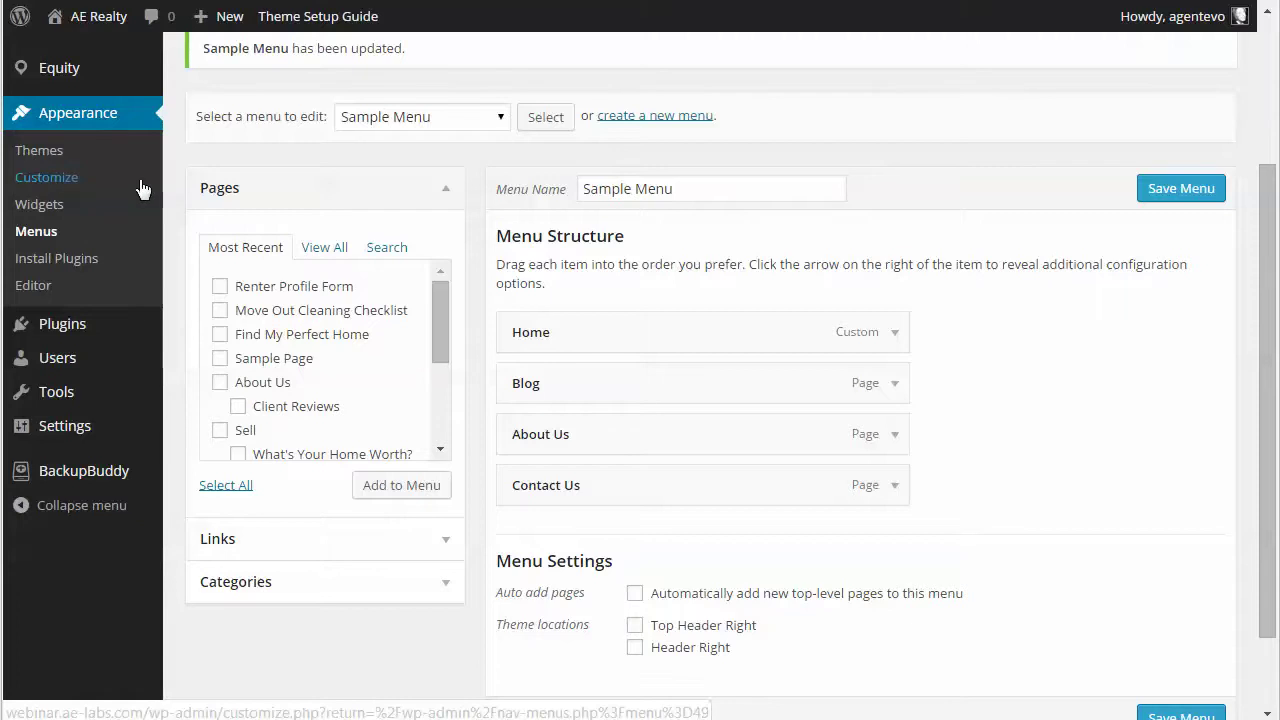
pyautogui.scroll(-2, 1087, 451)
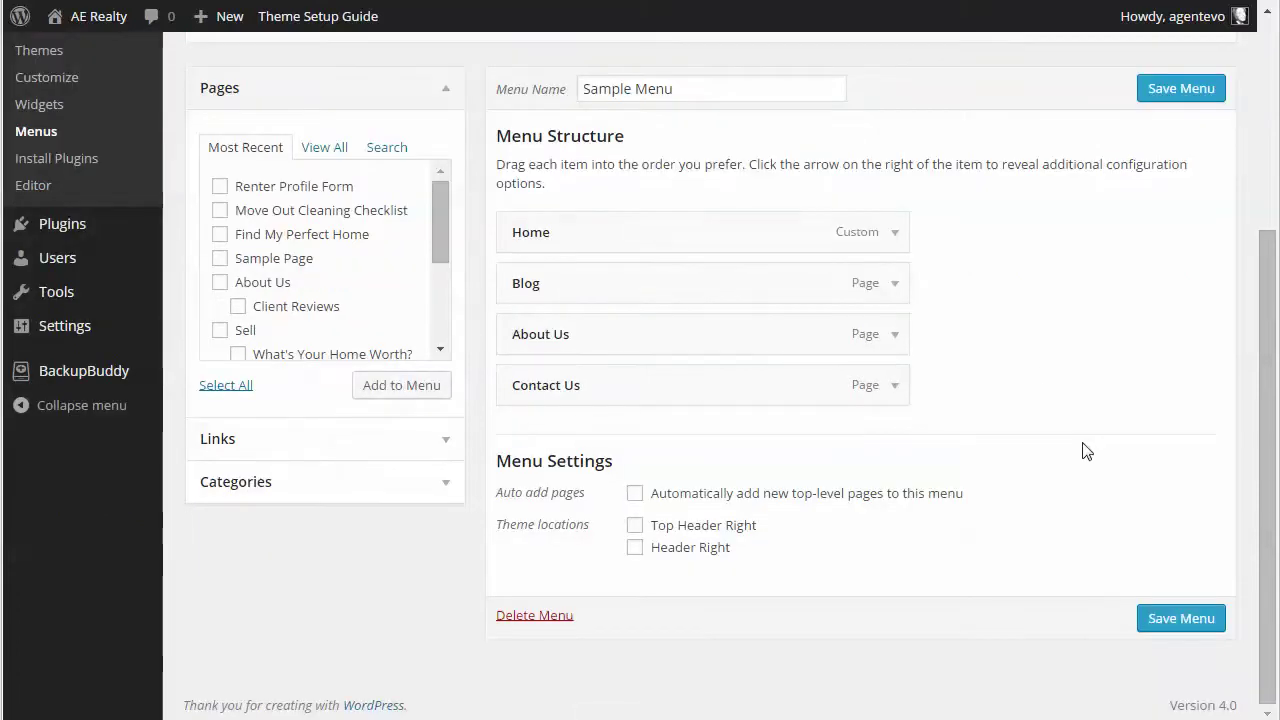
pyautogui.click(635, 526)
pyautogui.click(1162, 620)
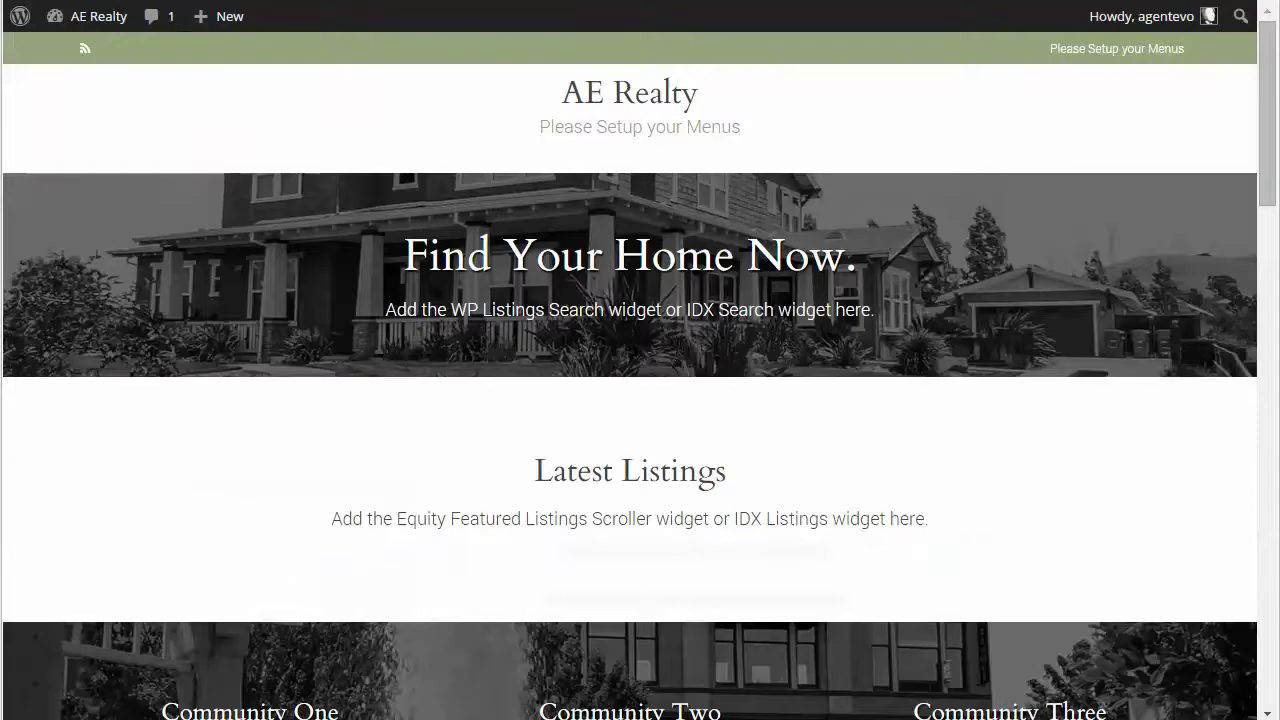
pyautogui.click(692, 117)
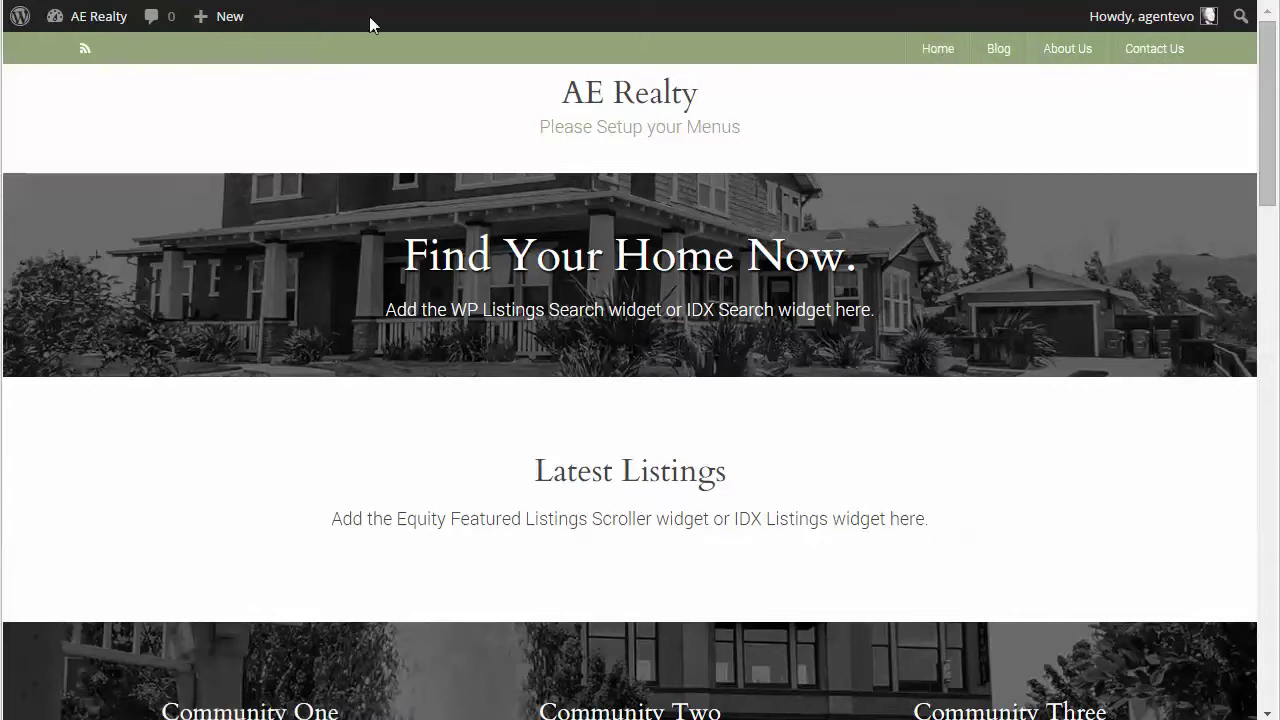
# Step: Return to the menu editor and add the Client Reviews and Sample Page pages to Sample Menu
pyautogui.hotkey('ctrl', 'shift', 'Tab')
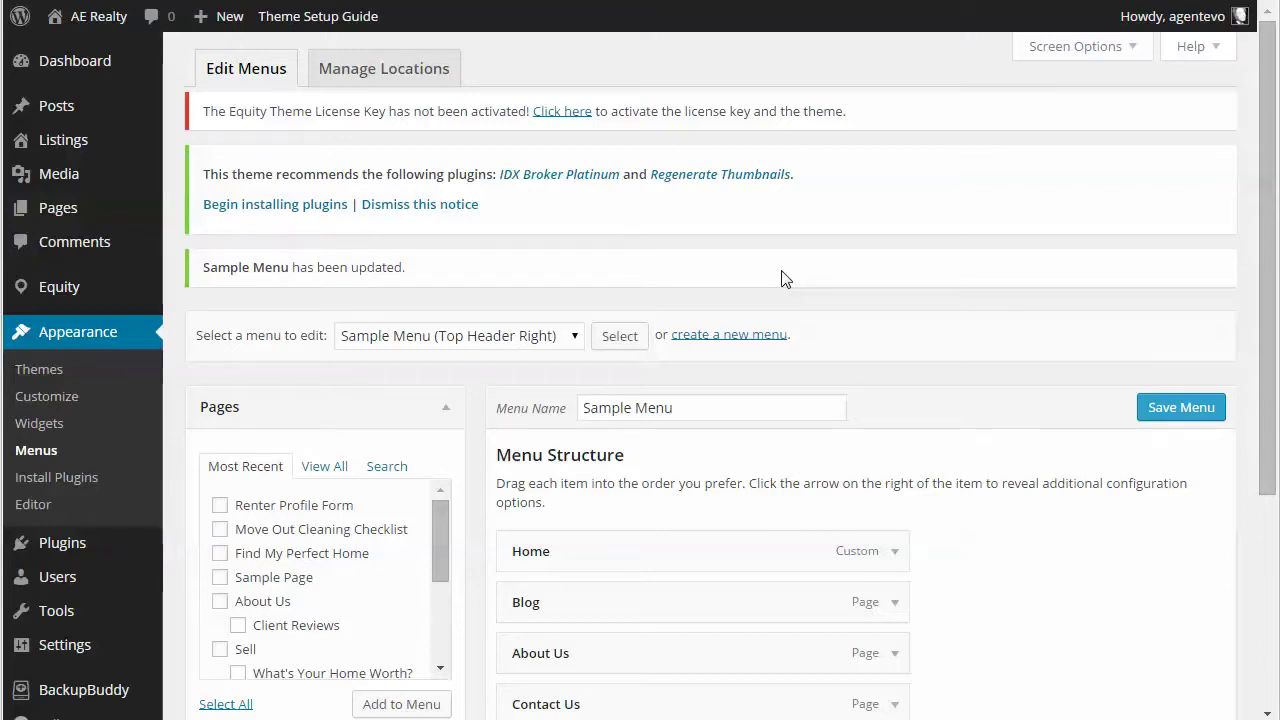
pyautogui.scroll(-2, 867, 281)
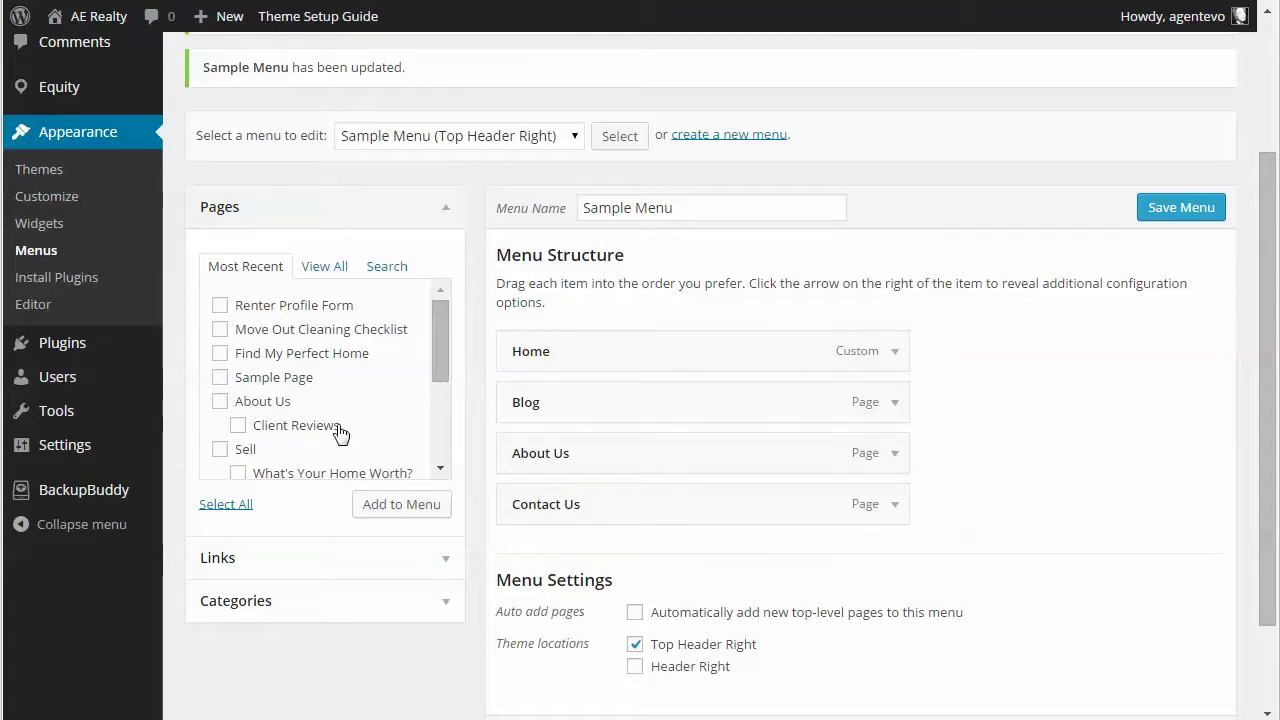
pyautogui.click(238, 426)
pyautogui.click(399, 503)
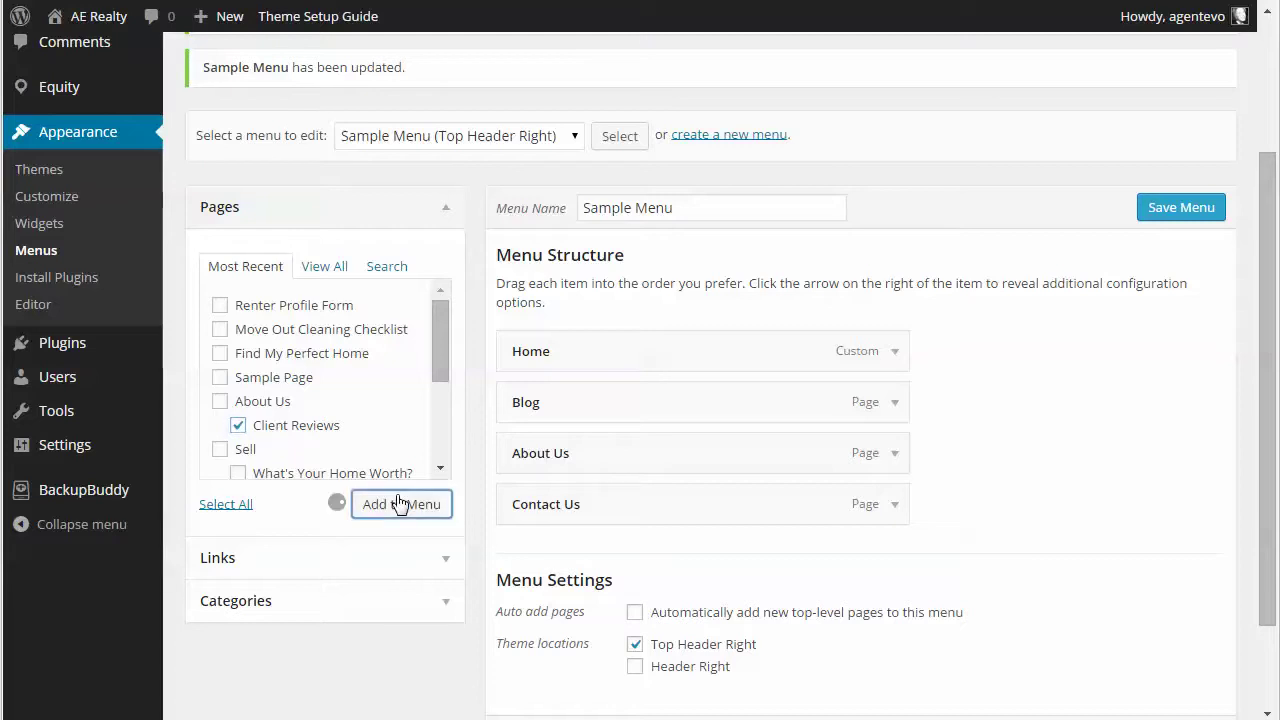
pyautogui.moveTo(440, 369); pyautogui.dragTo(439, 328)
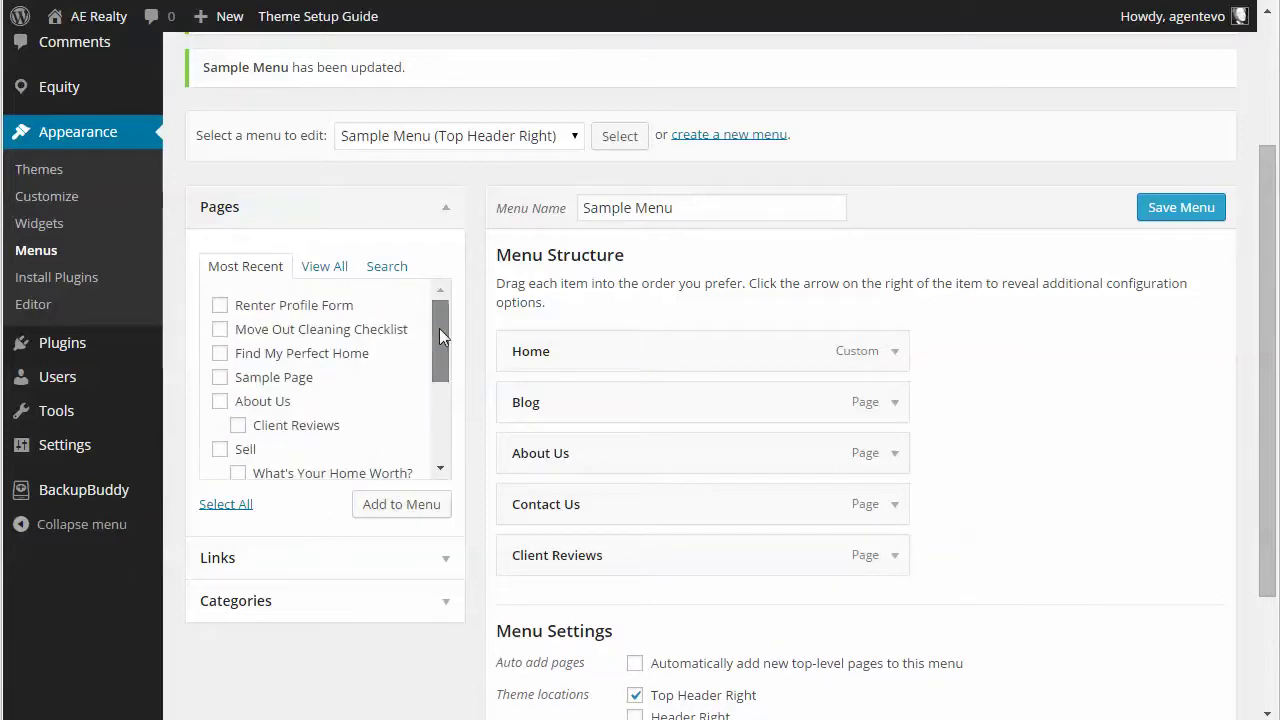
pyautogui.click(328, 266)
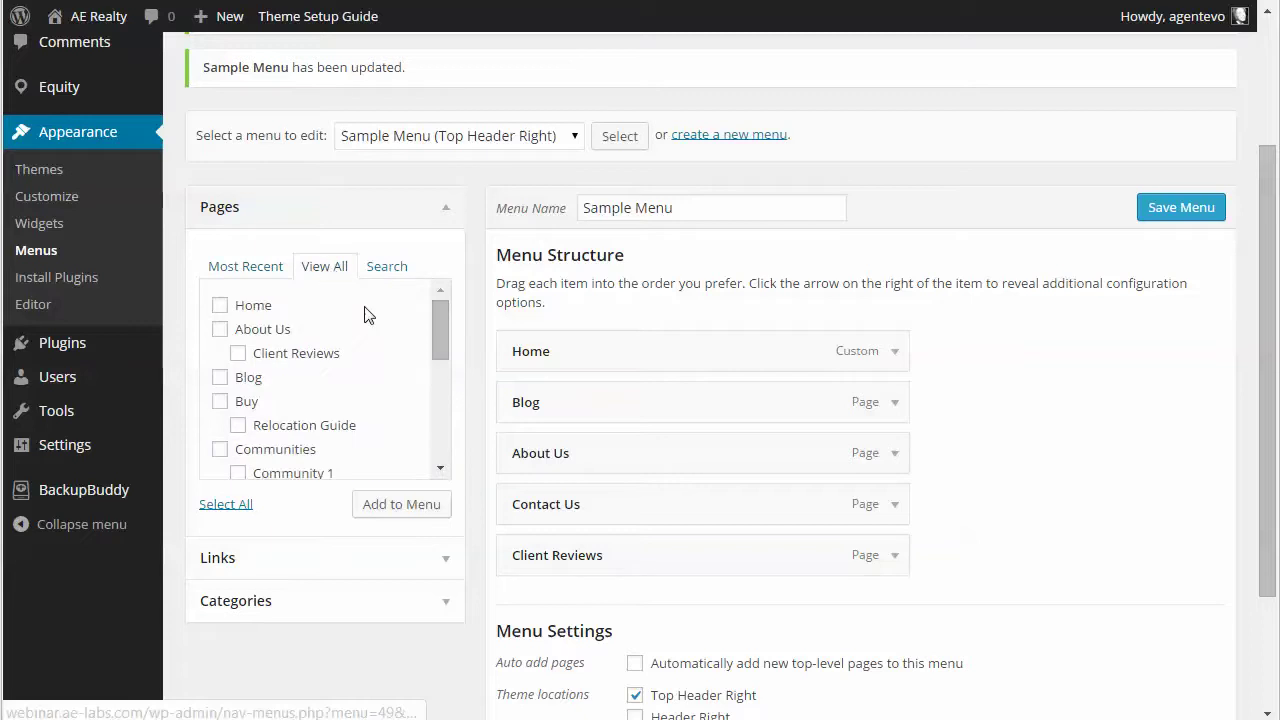
pyautogui.moveTo(438, 333); pyautogui.dragTo(436, 420)
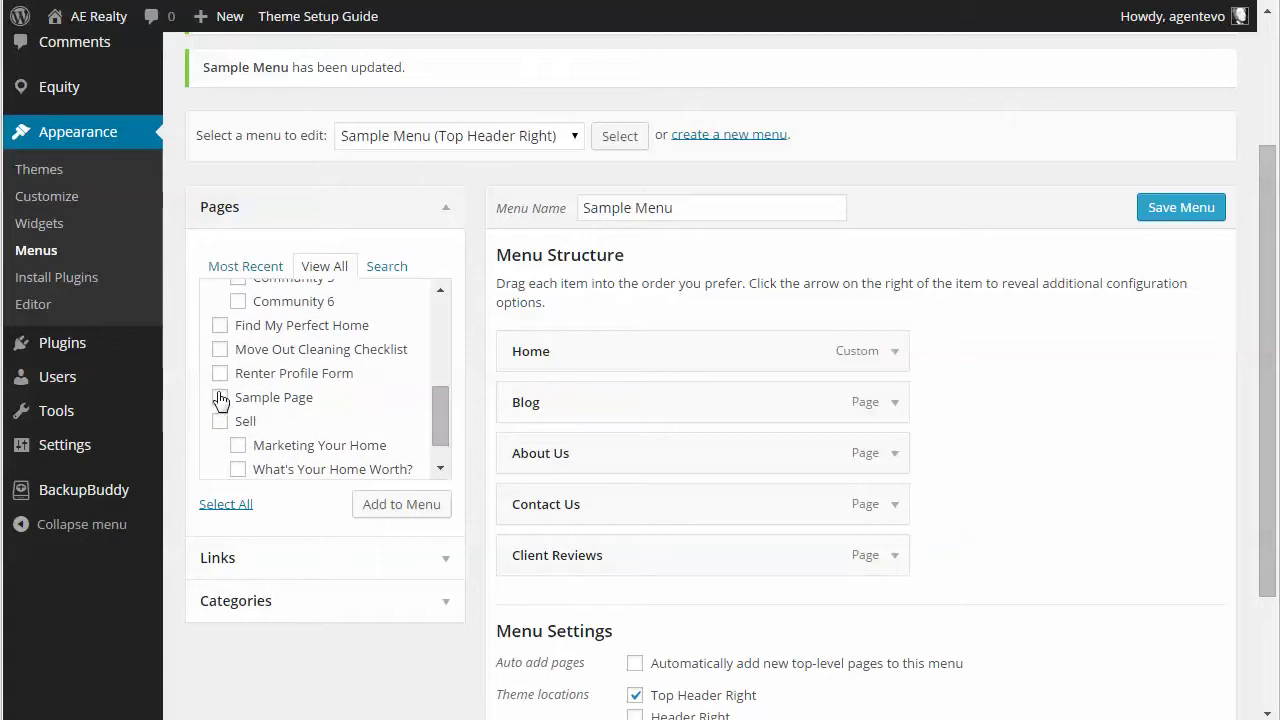
pyautogui.click(396, 505)
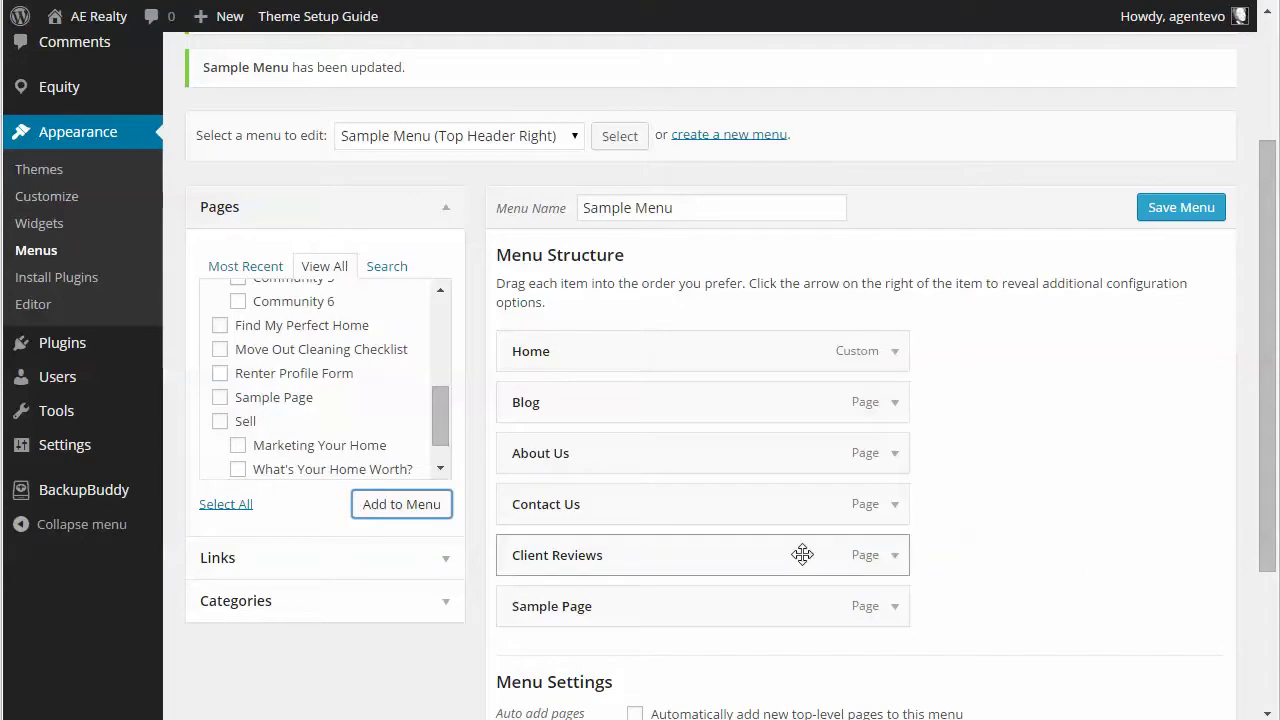
# Step: Nest Client Reviews and Sample Page as sub items under About Us, save the menu, and check the dropdown on the site
pyautogui.moveTo(634, 557); pyautogui.dragTo(709, 534)
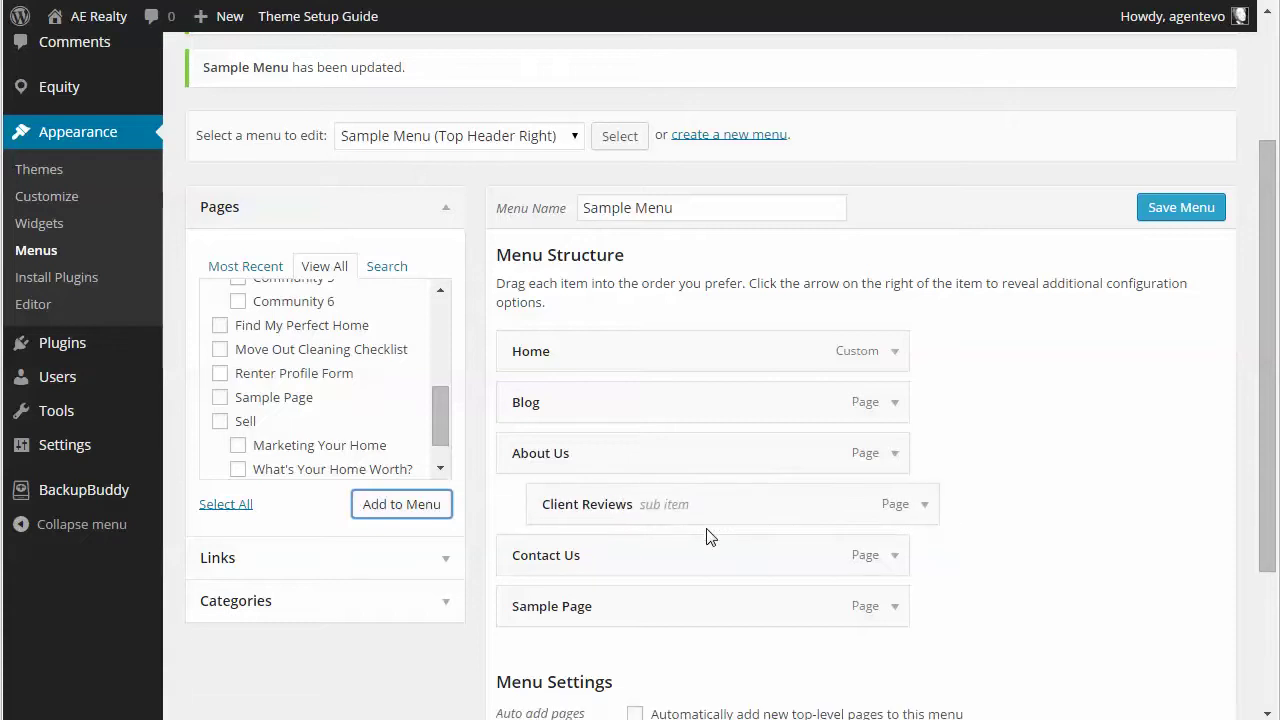
pyautogui.moveTo(654, 609); pyautogui.dragTo(905, 555)
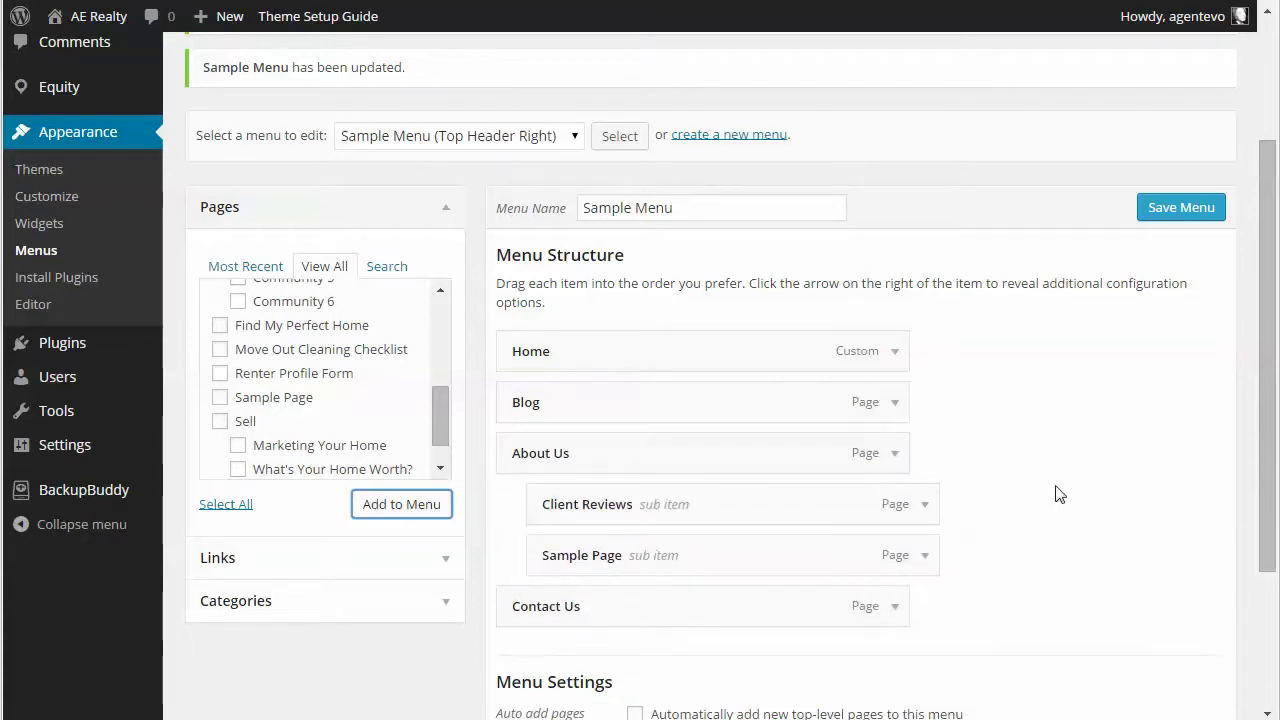
pyautogui.click(1163, 212)
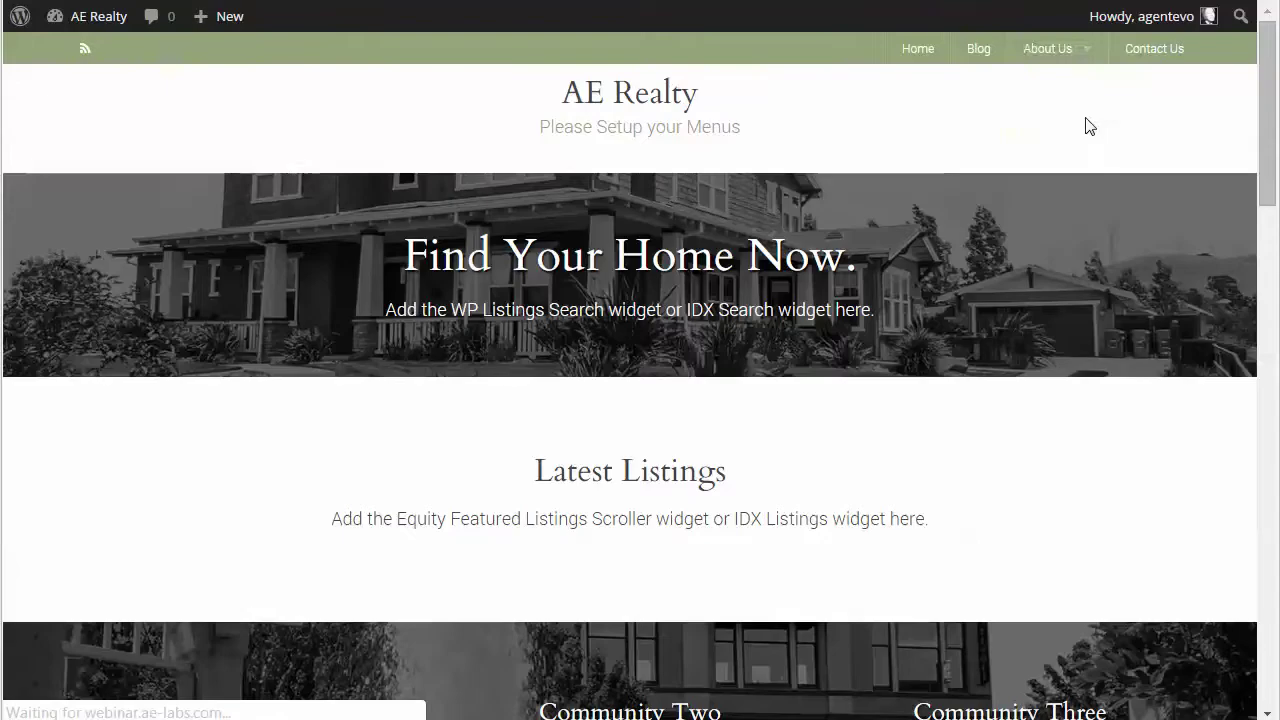
pyautogui.moveTo(1066, 57)
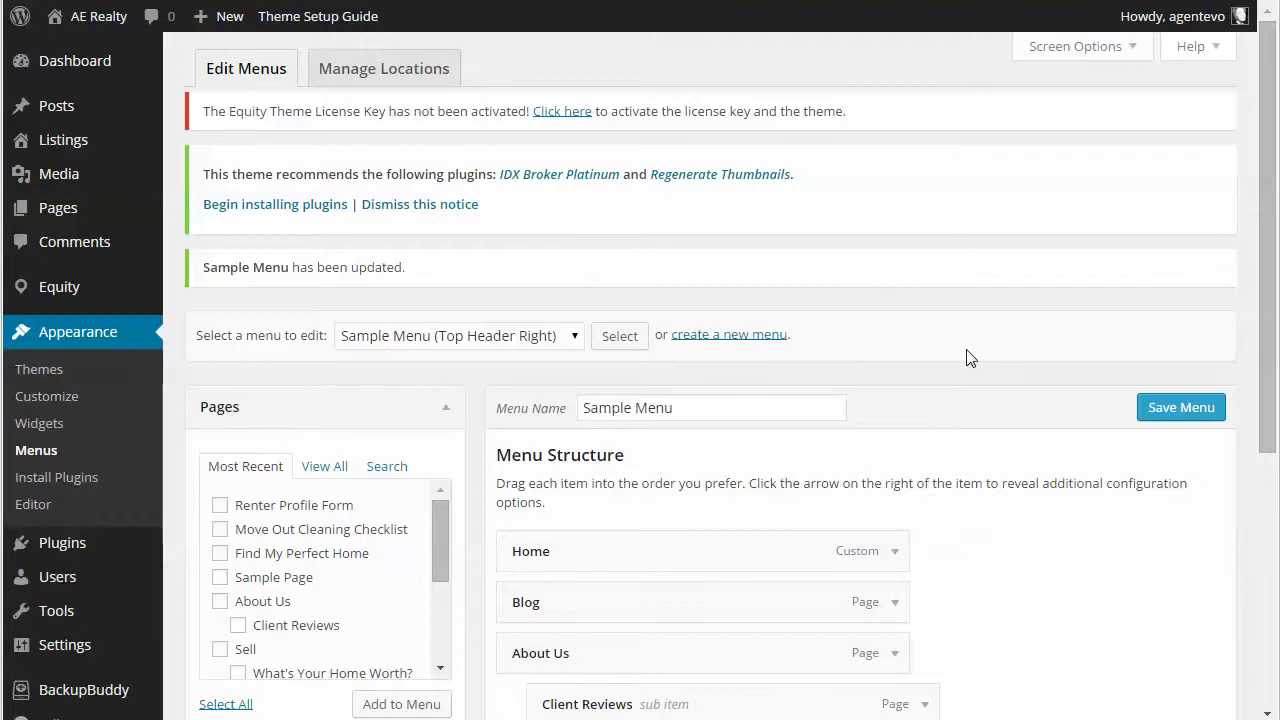
# Step: Add a custom link to Sample Menu with URL # and link text From Our Clients
pyautogui.scroll(-2, 969, 357)
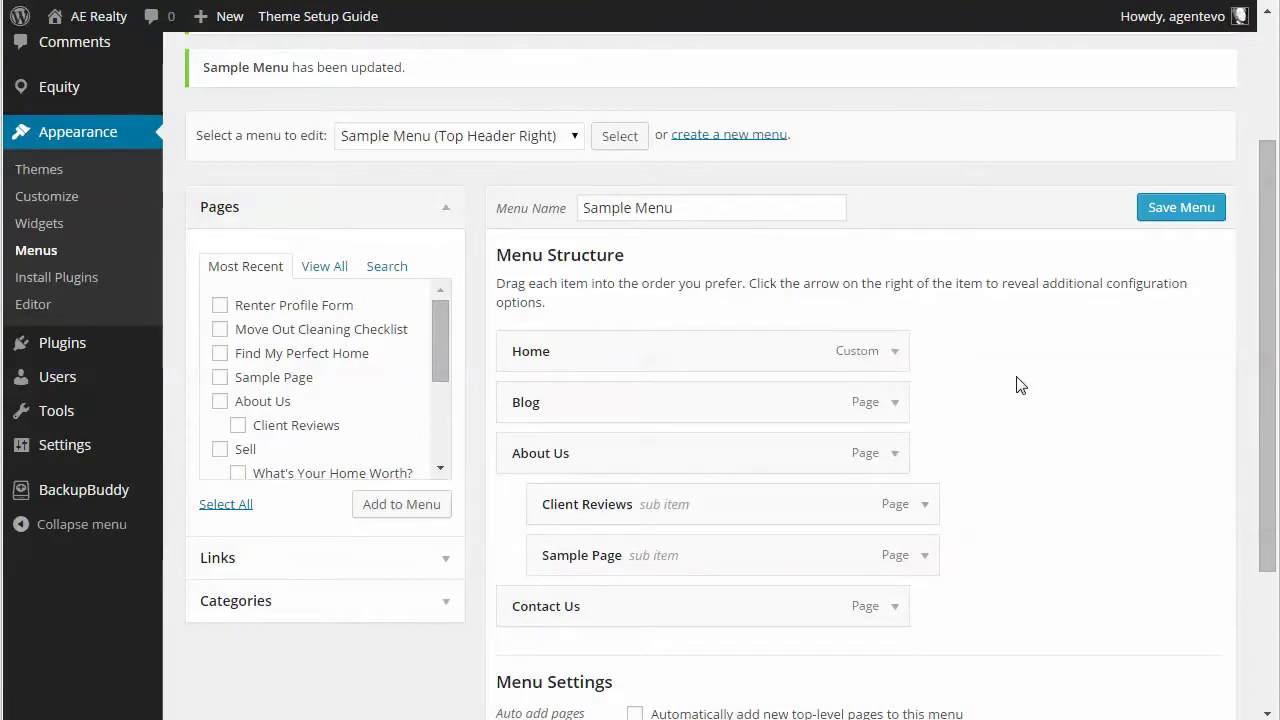
pyautogui.click(449, 558)
pyautogui.moveTo(352, 315); pyautogui.dragTo(238, 322)
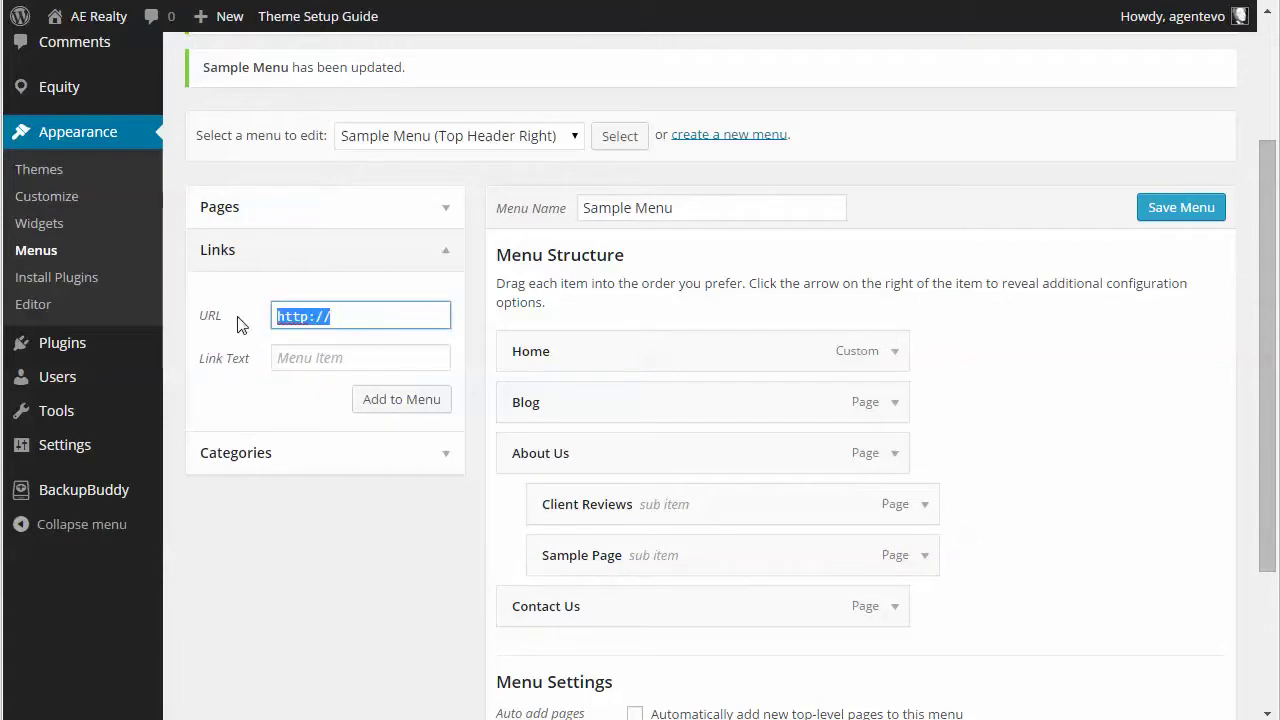
pyautogui.write('#')
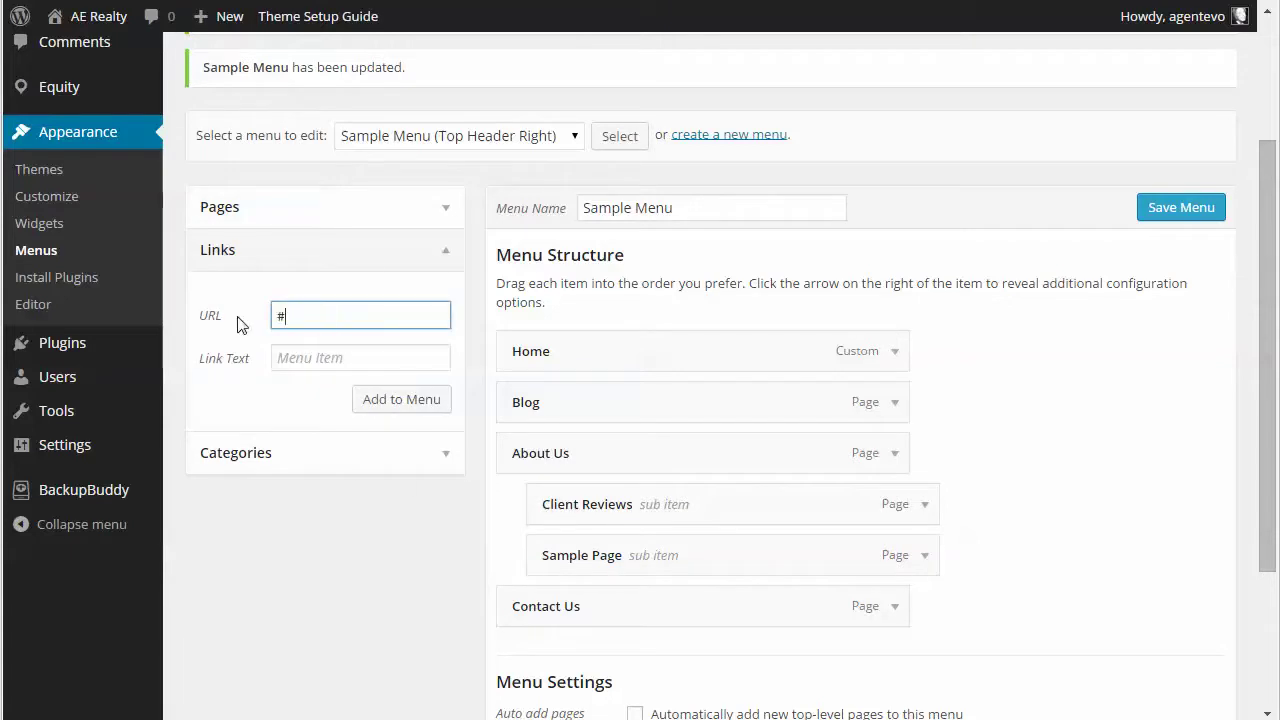
pyautogui.click(295, 351)
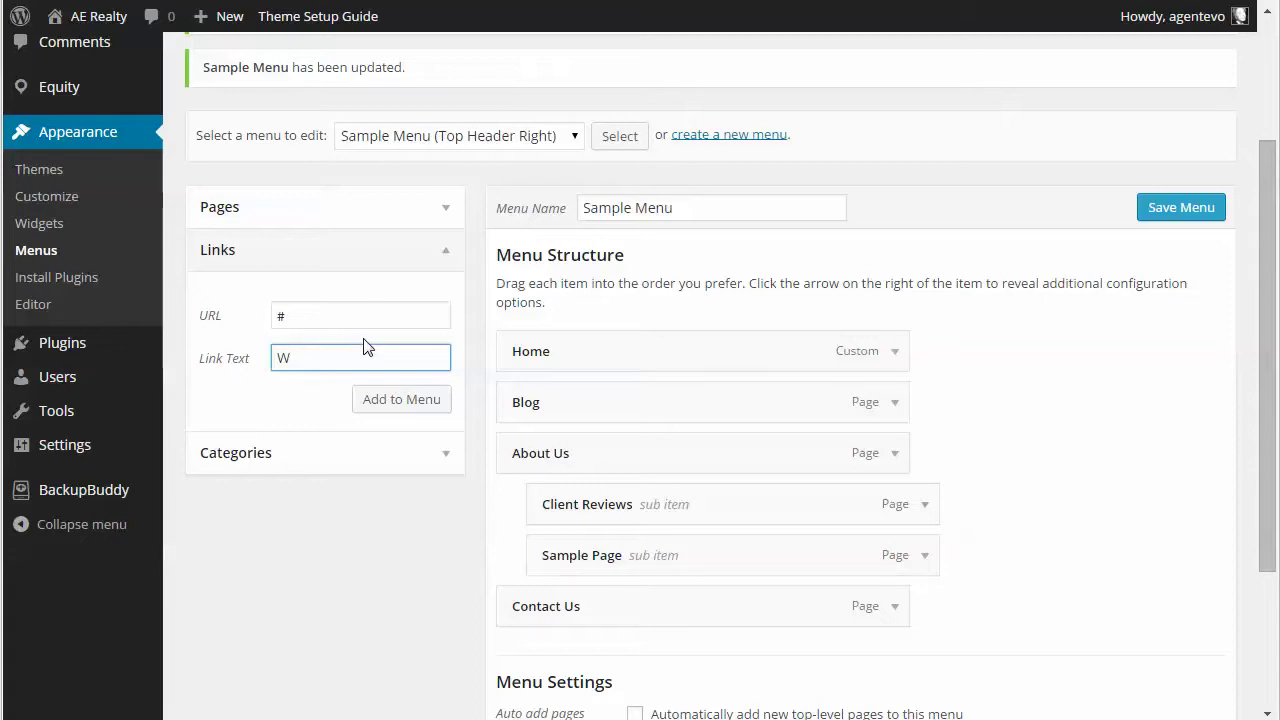
pyautogui.press('BackSpace')
pyautogui.write('From Our cl')
pyautogui.write('Clients')
pyautogui.click(380, 397)
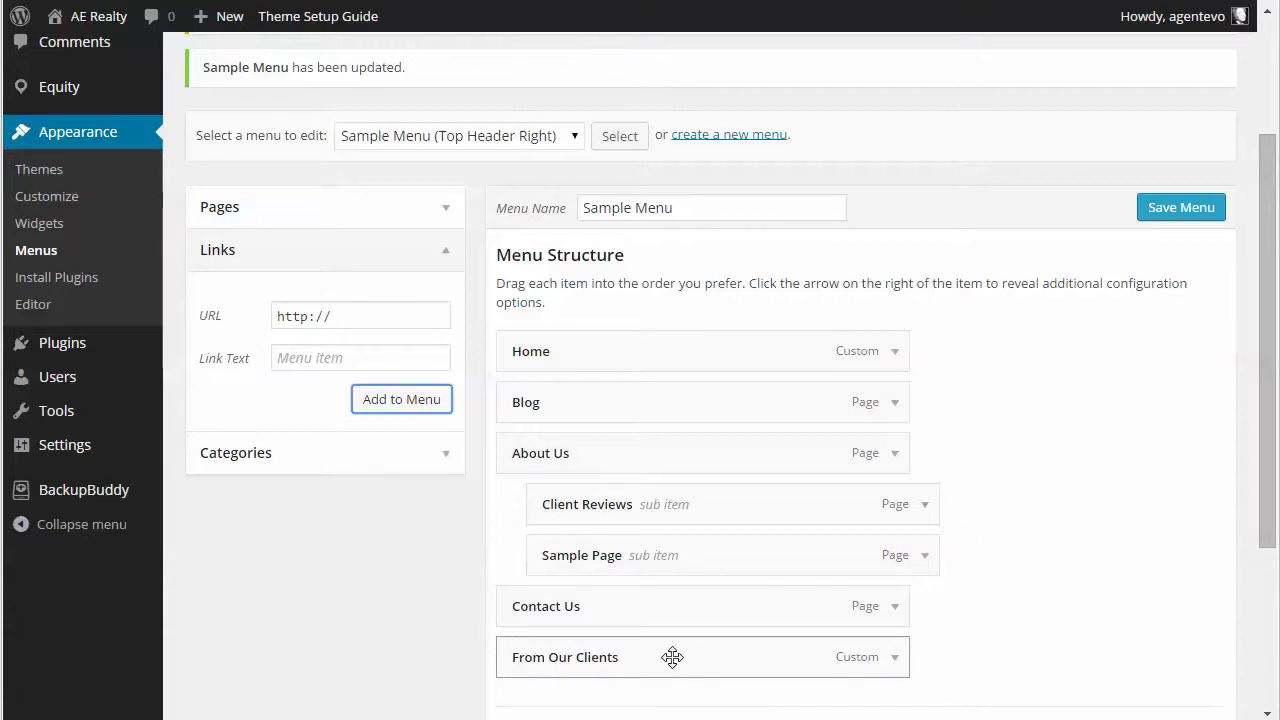
# Step: Move From Our Clients under About Us as a sub item above Client Reviews, and expand its item settings
pyautogui.moveTo(673, 657); pyautogui.dragTo(703, 517)
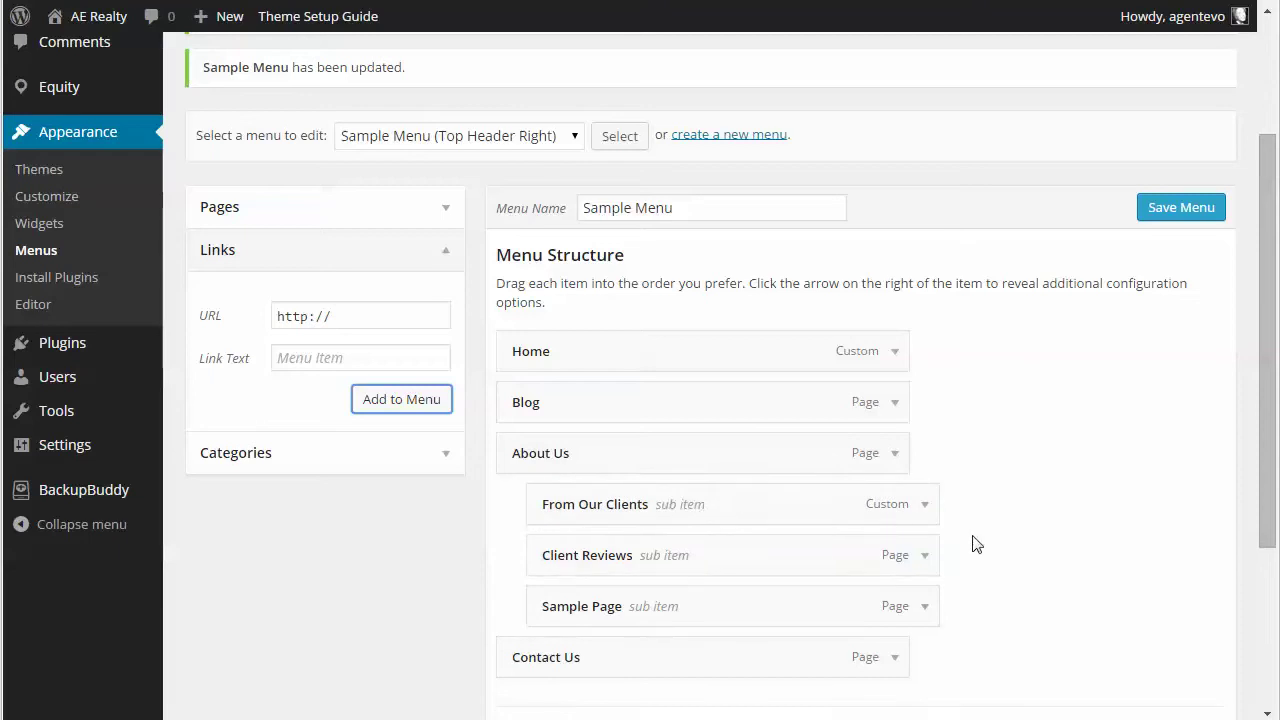
pyautogui.click(928, 510)
pyautogui.scroll(-2, 1029, 549)
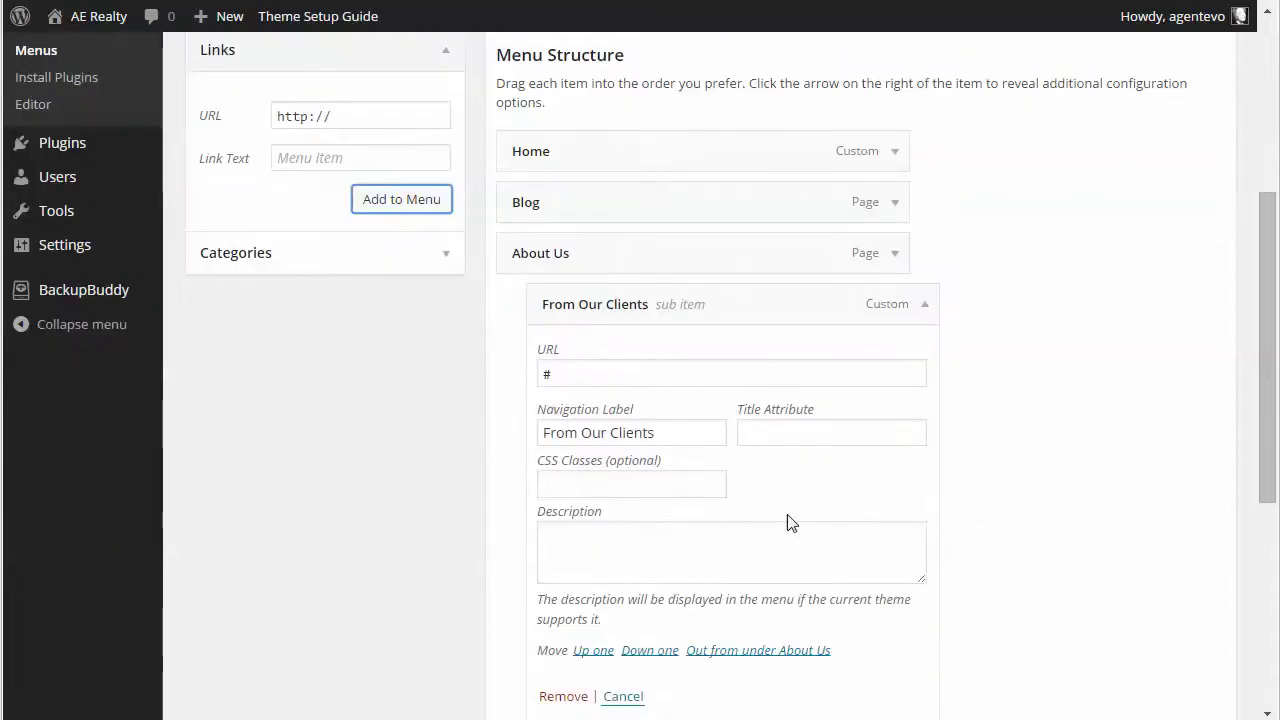
# Step: Check in the screen options that CSS Classes is enabled as an advanced menu property, and return to the From Our Clients settings
pyautogui.click(567, 485)
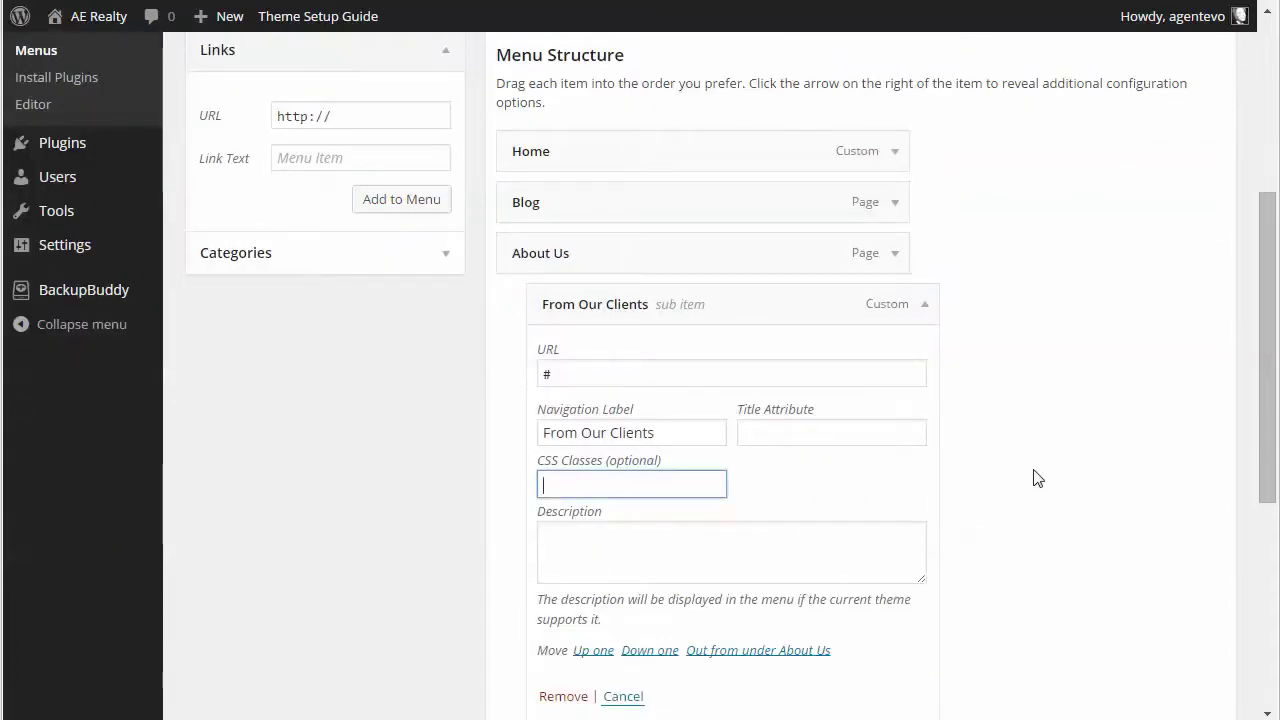
pyautogui.scroll(4, 1076, 389)
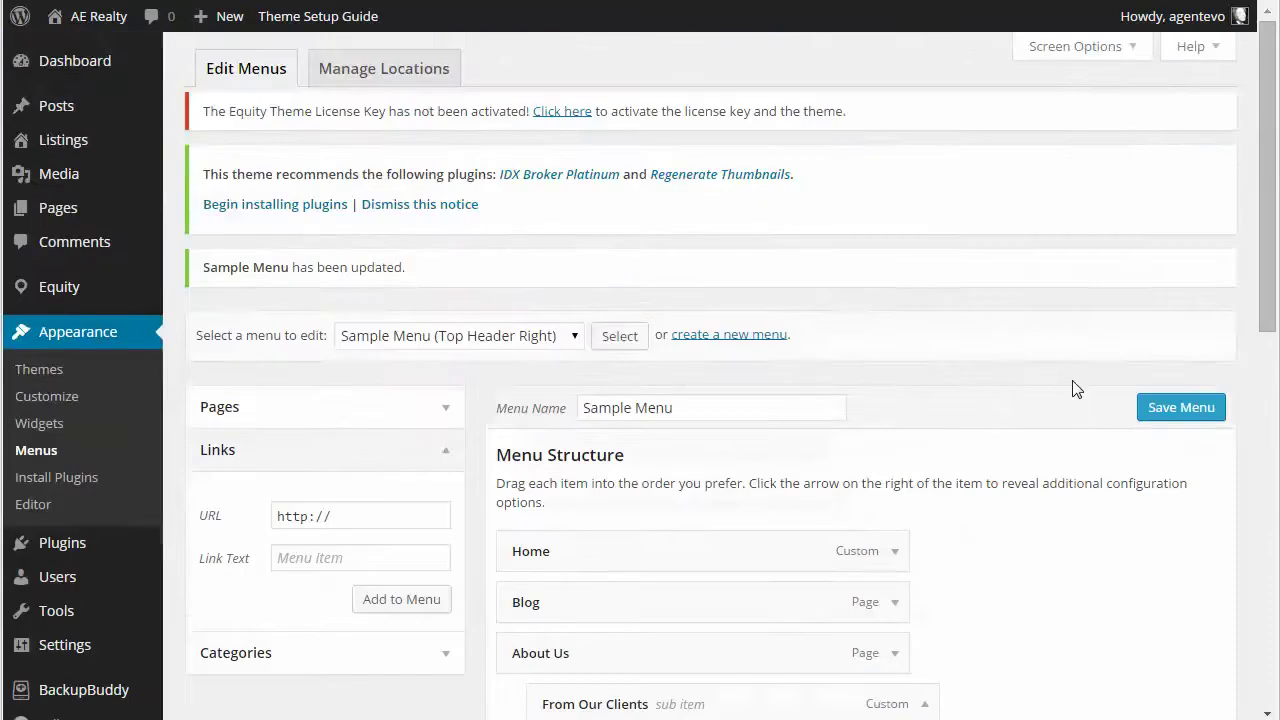
pyautogui.click(1068, 52)
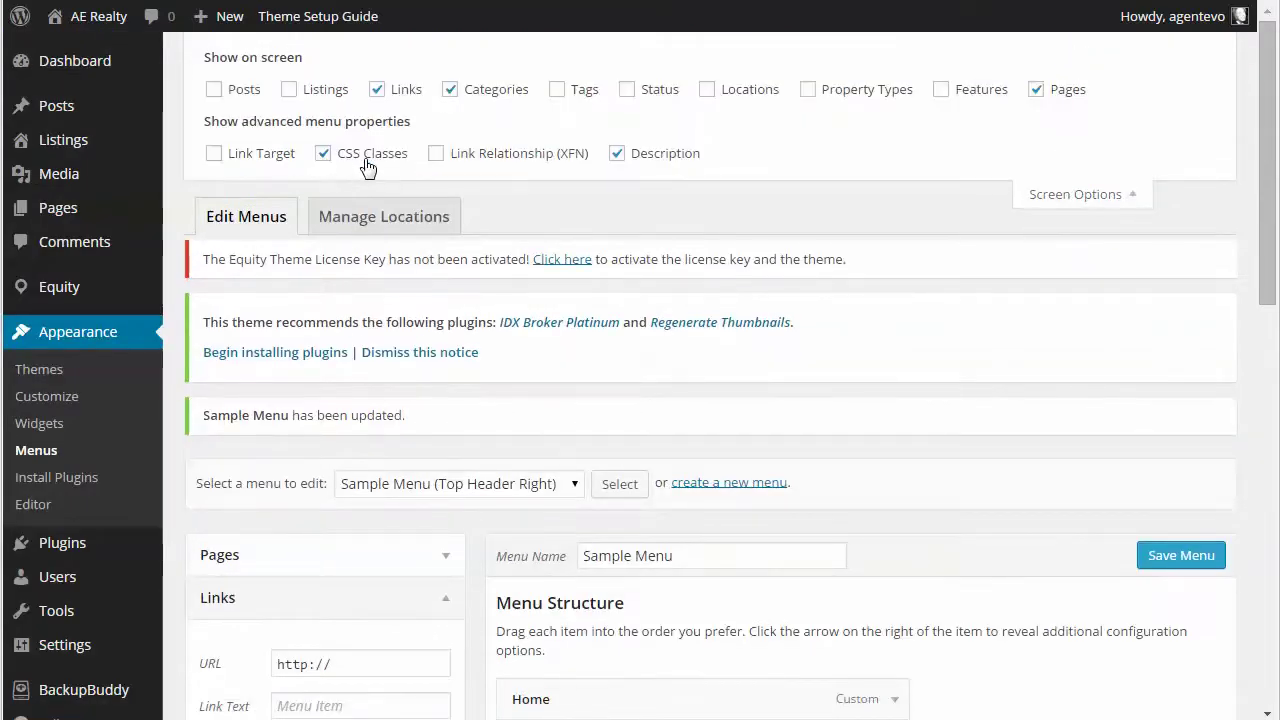
pyautogui.click(1095, 196)
pyautogui.scroll(-4, 971, 474)
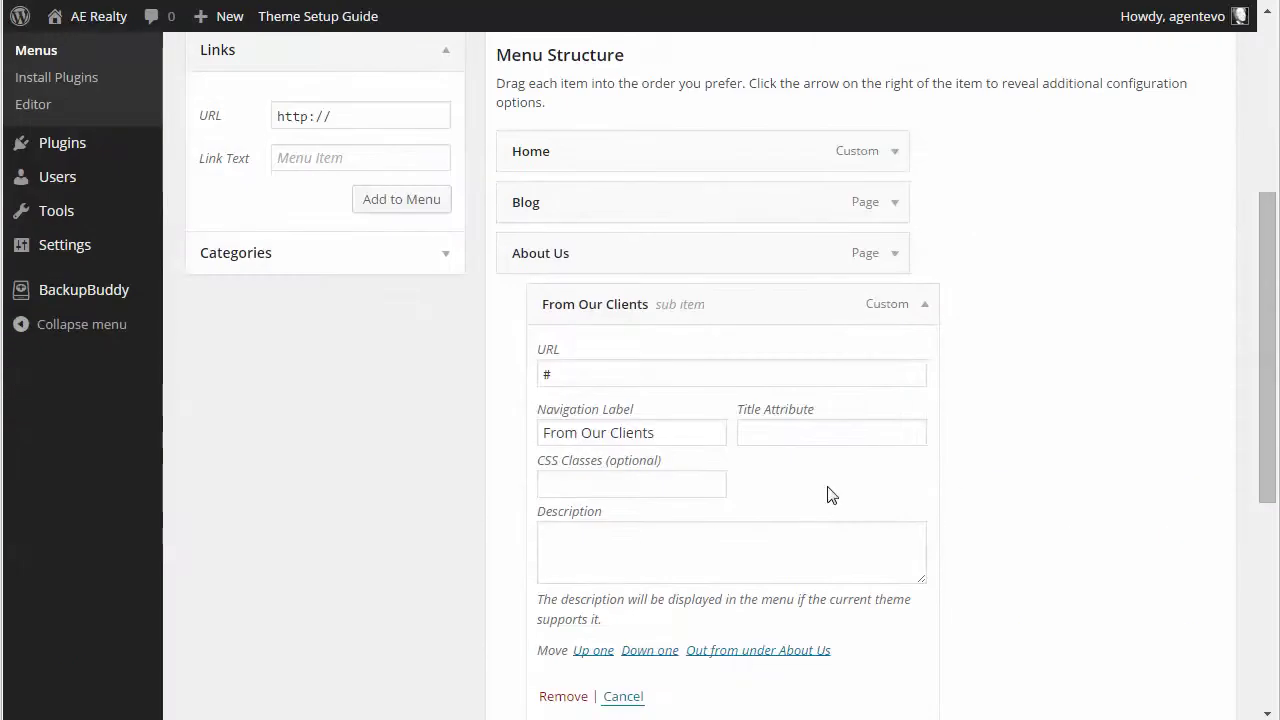
# Step: Set the CSS class of From Our Clients to label, save the menu, and check the About Us dropdown on the site
pyautogui.click(548, 487)
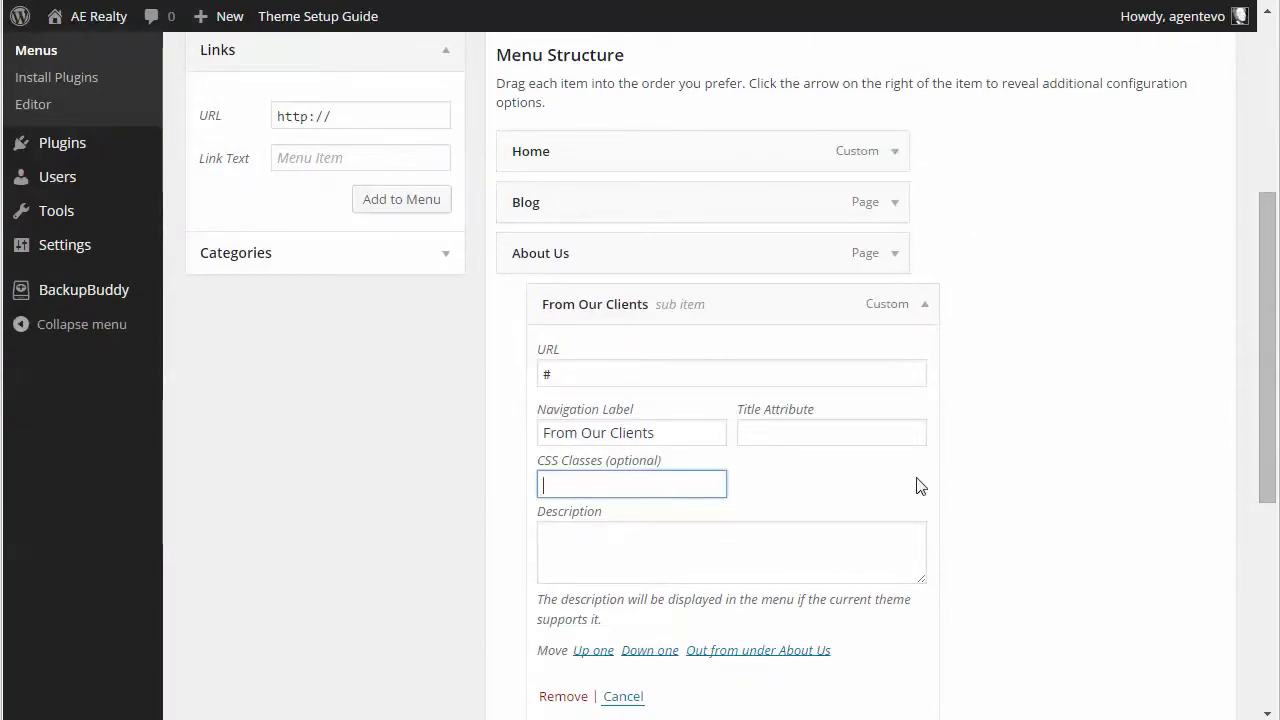
pyautogui.write('1abe')
pyautogui.write('label')
pyautogui.scroll(-3, 1040, 460)
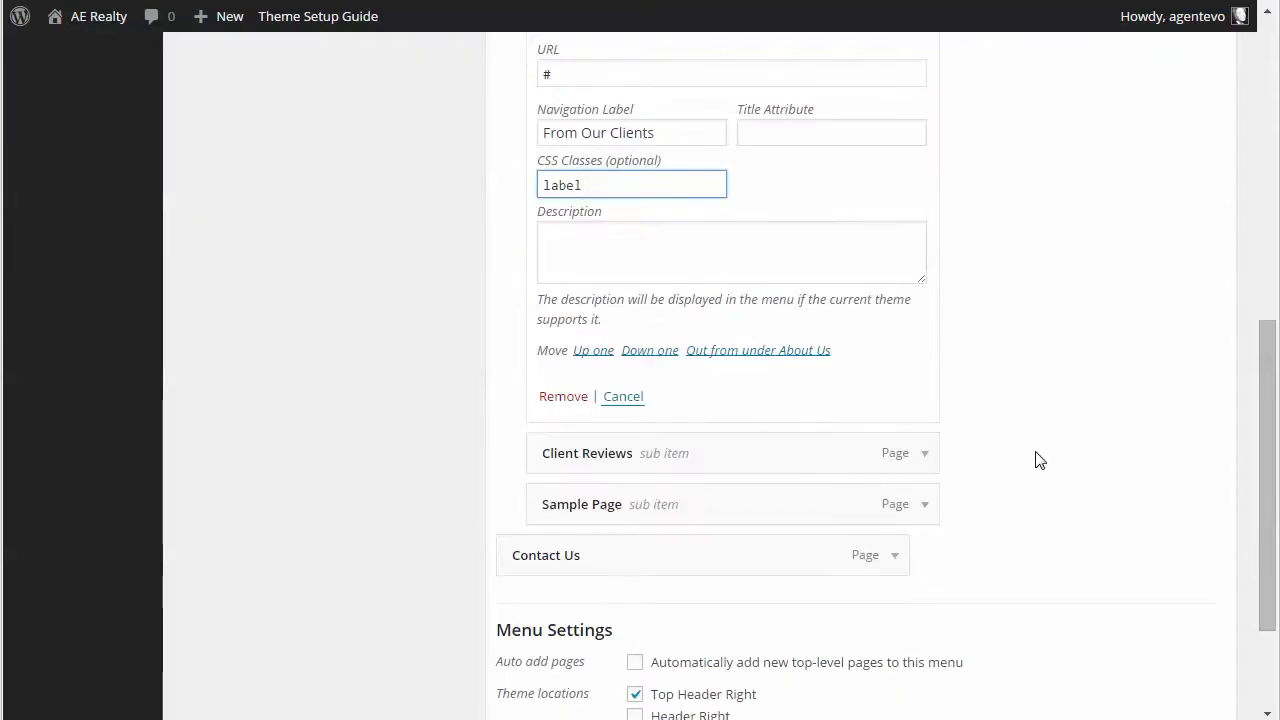
pyautogui.scroll(-2, 1040, 460)
pyautogui.click(1172, 620)
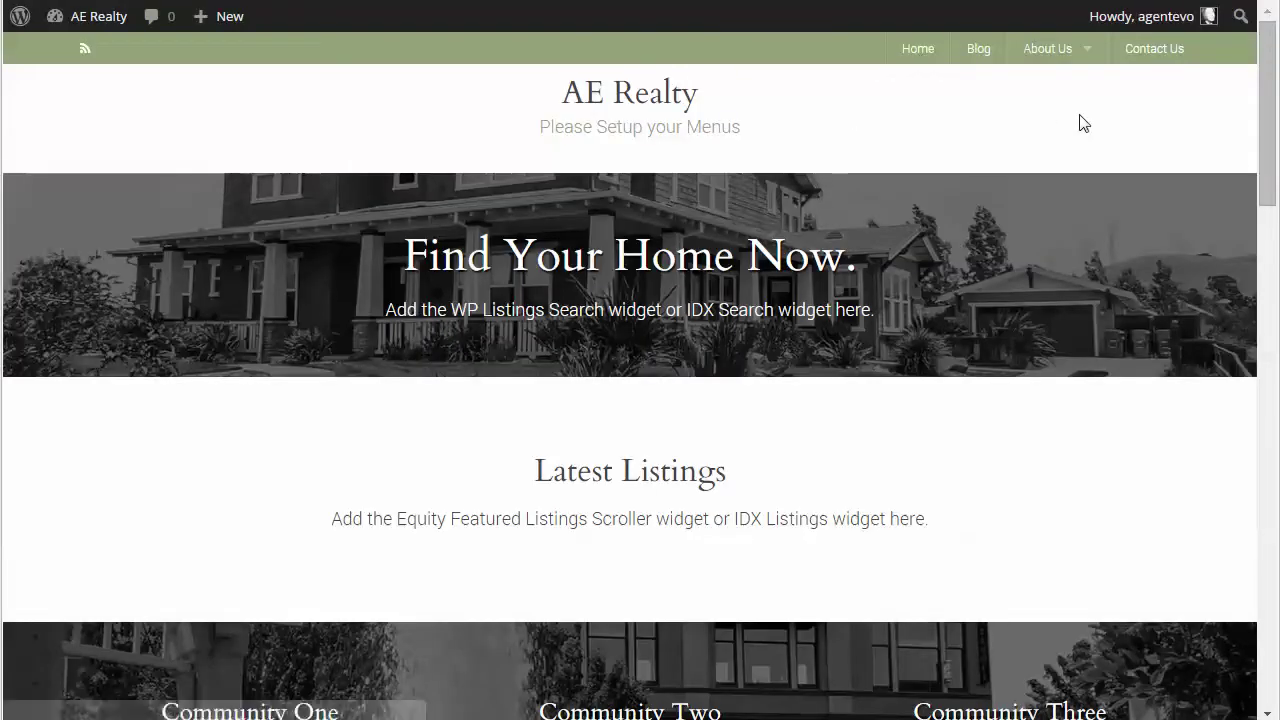
pyautogui.moveTo(1046, 57)
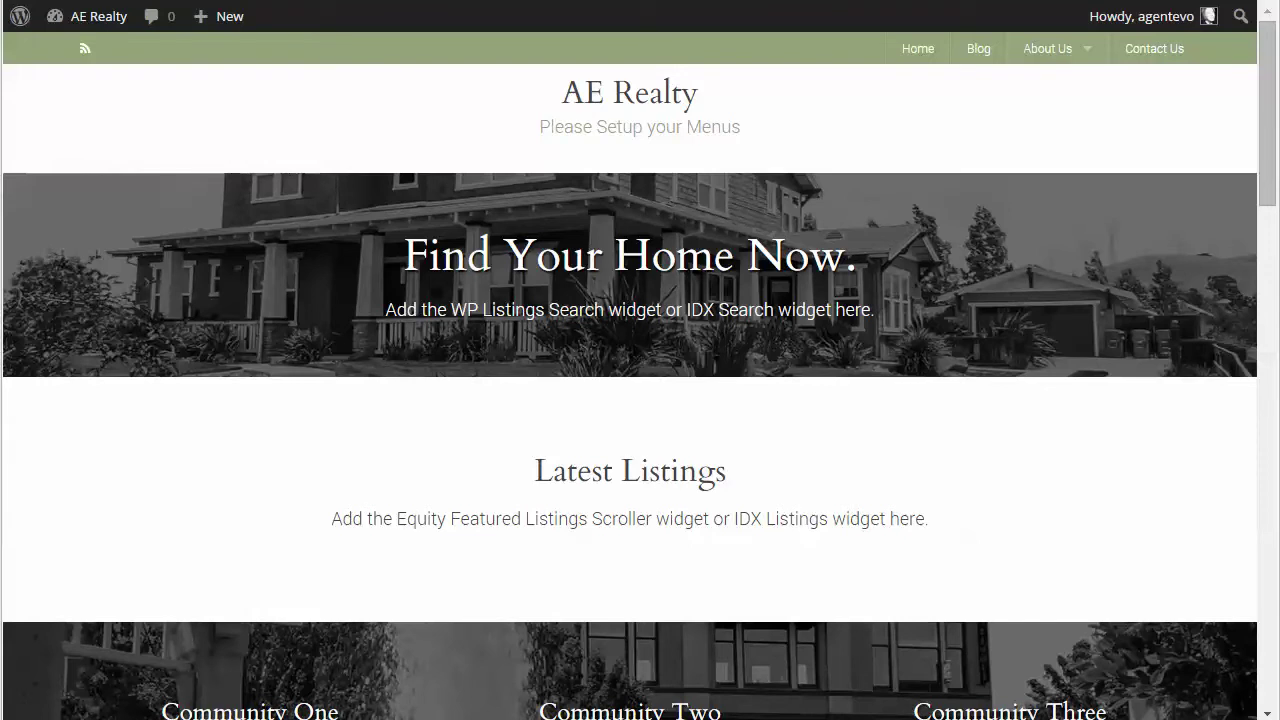
# Step: Return to the menu editor and add a custom link to Sample Menu with URL # and link text divider
pyautogui.hotkey('ctrl', 'Tab')
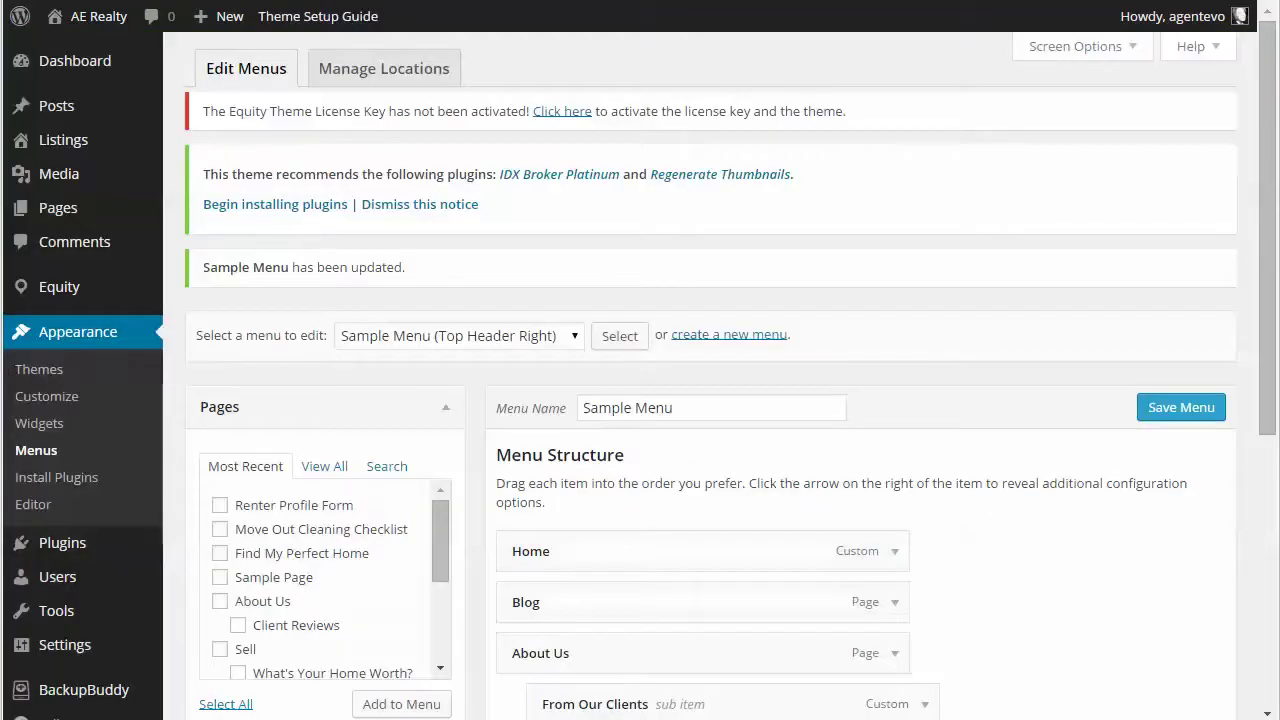
pyautogui.scroll(-1, 1047, 314)
pyautogui.scroll(-3, 1047, 314)
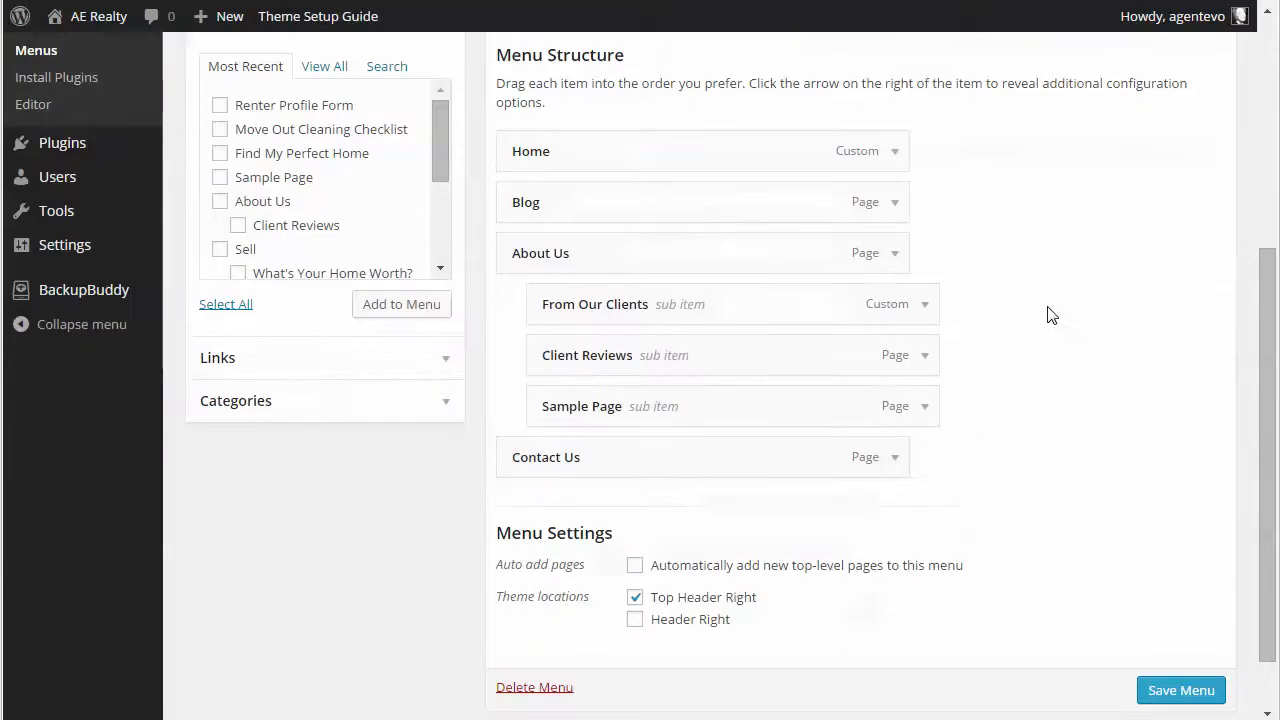
pyautogui.click(435, 360)
pyautogui.moveTo(344, 120); pyautogui.dragTo(254, 114)
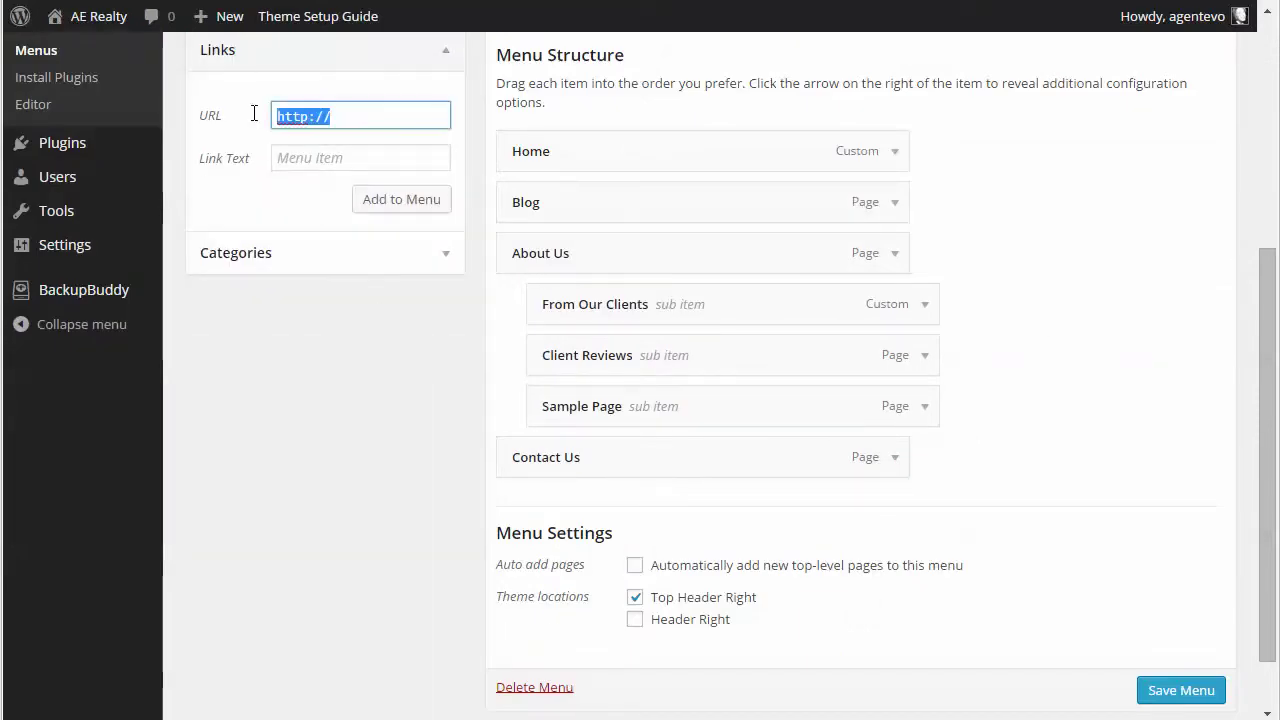
pyautogui.write('#')
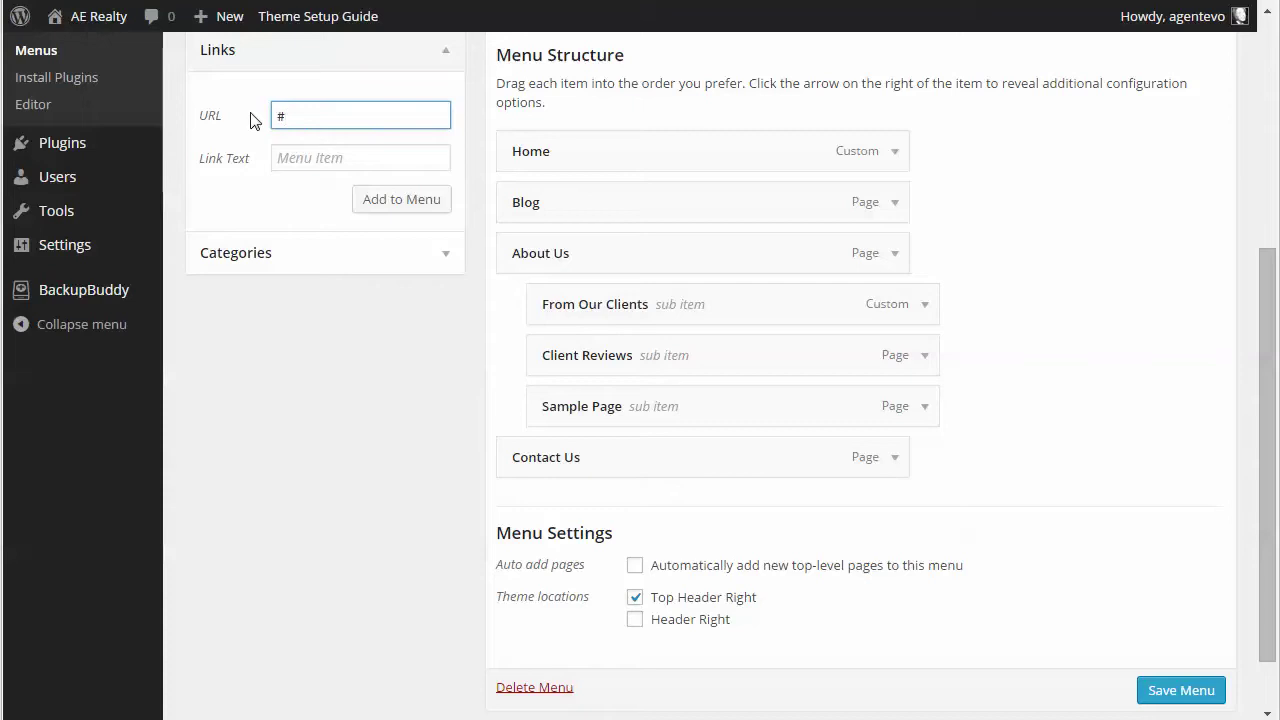
pyautogui.click(283, 157)
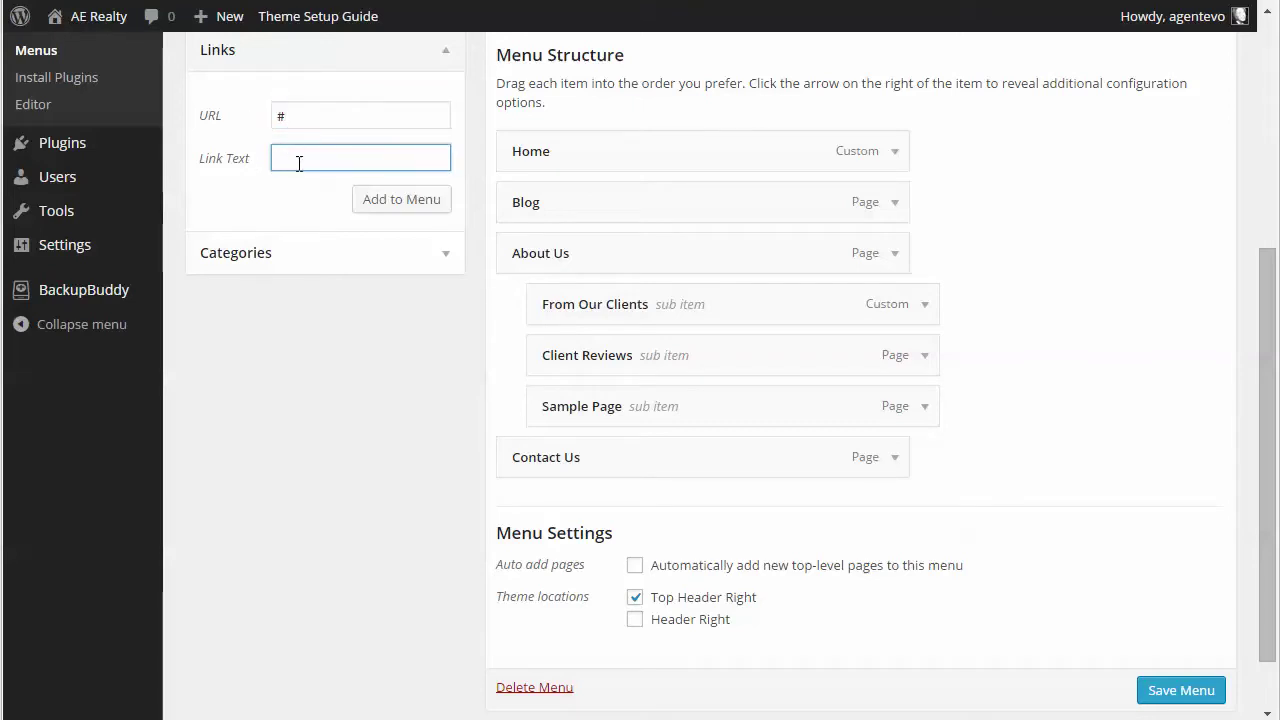
pyautogui.write('divider')
pyautogui.click(390, 206)
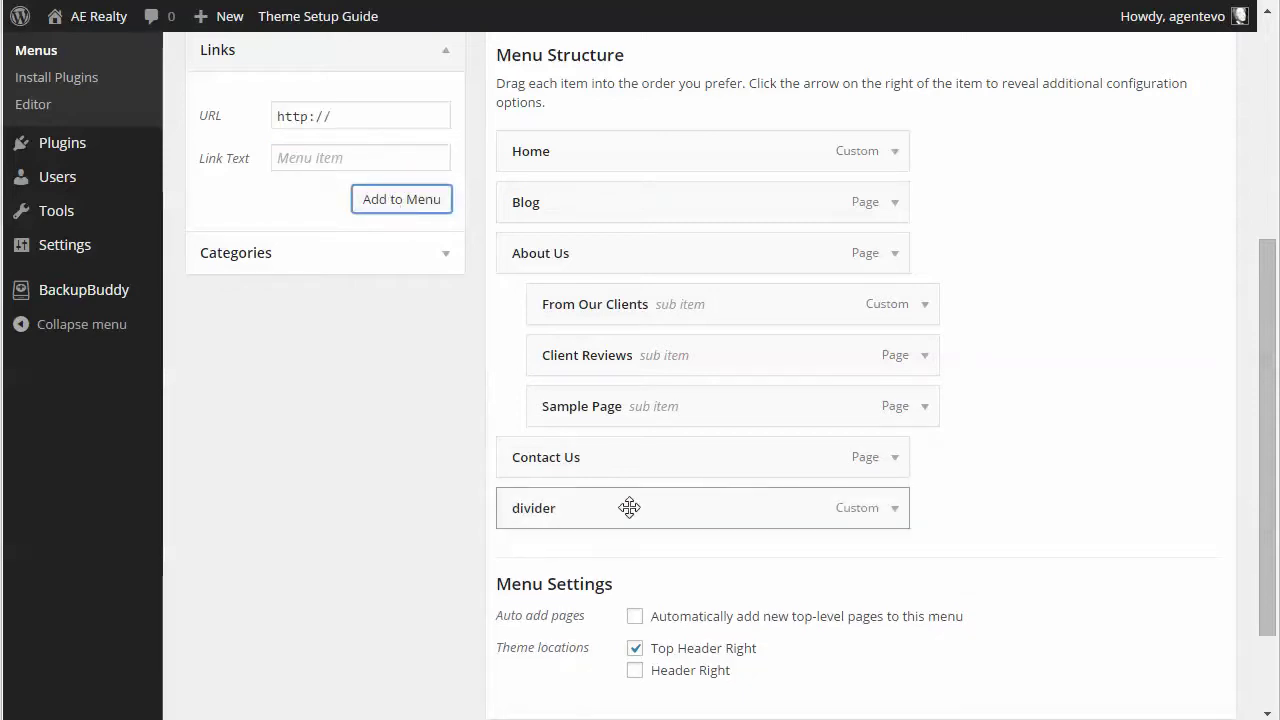
# Step: Nest the divider item under About Us between Client Reviews and Sample Page, and set its CSS class to divider
pyautogui.moveTo(626, 509); pyautogui.dragTo(643, 434)
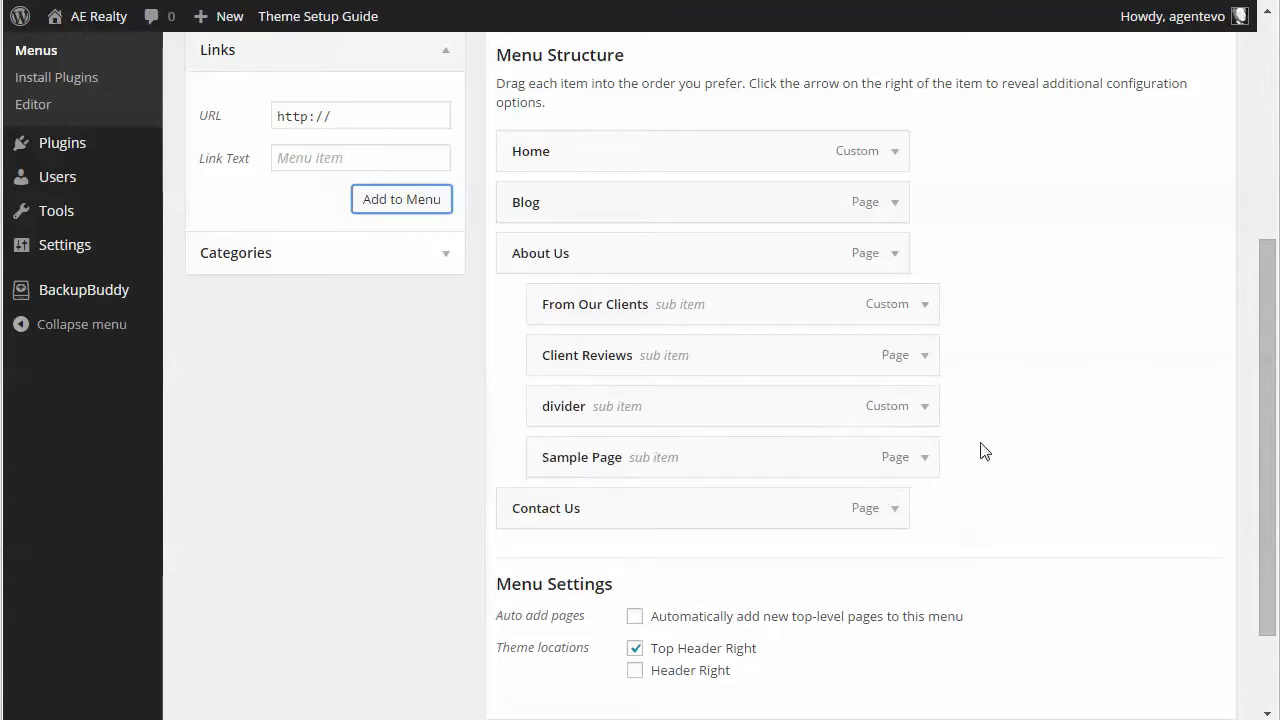
pyautogui.click(926, 414)
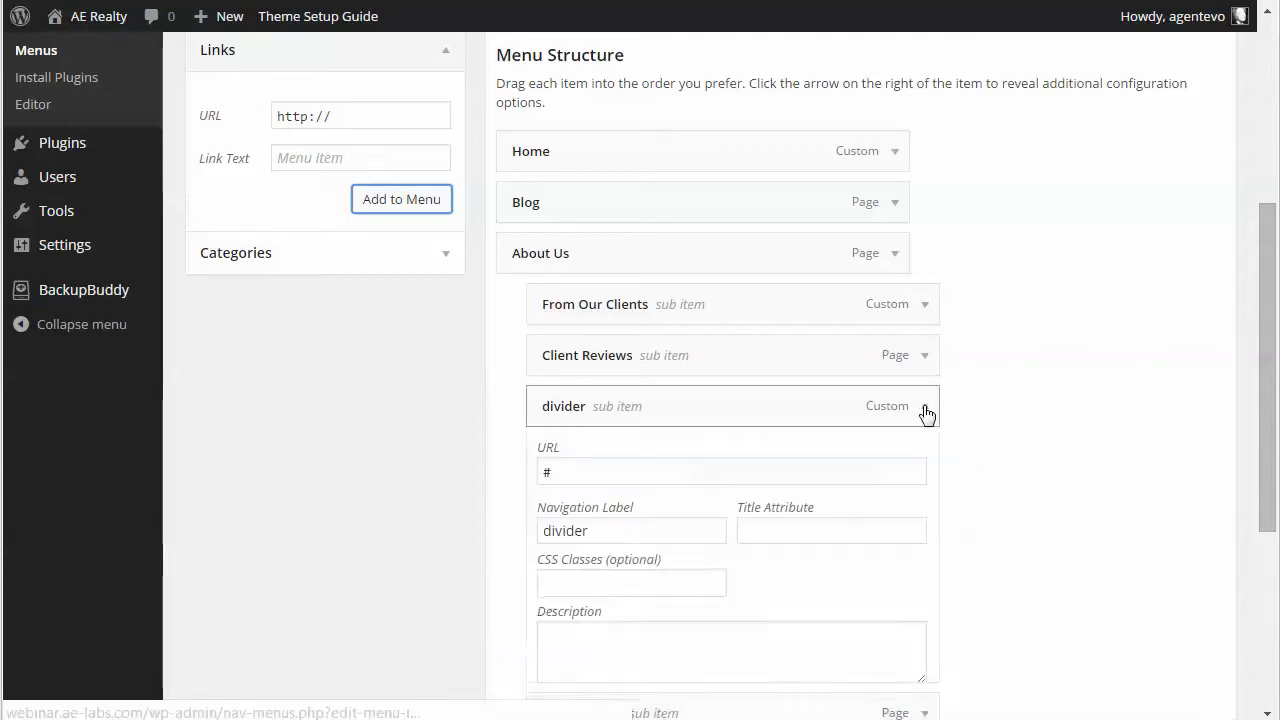
pyautogui.click(559, 592)
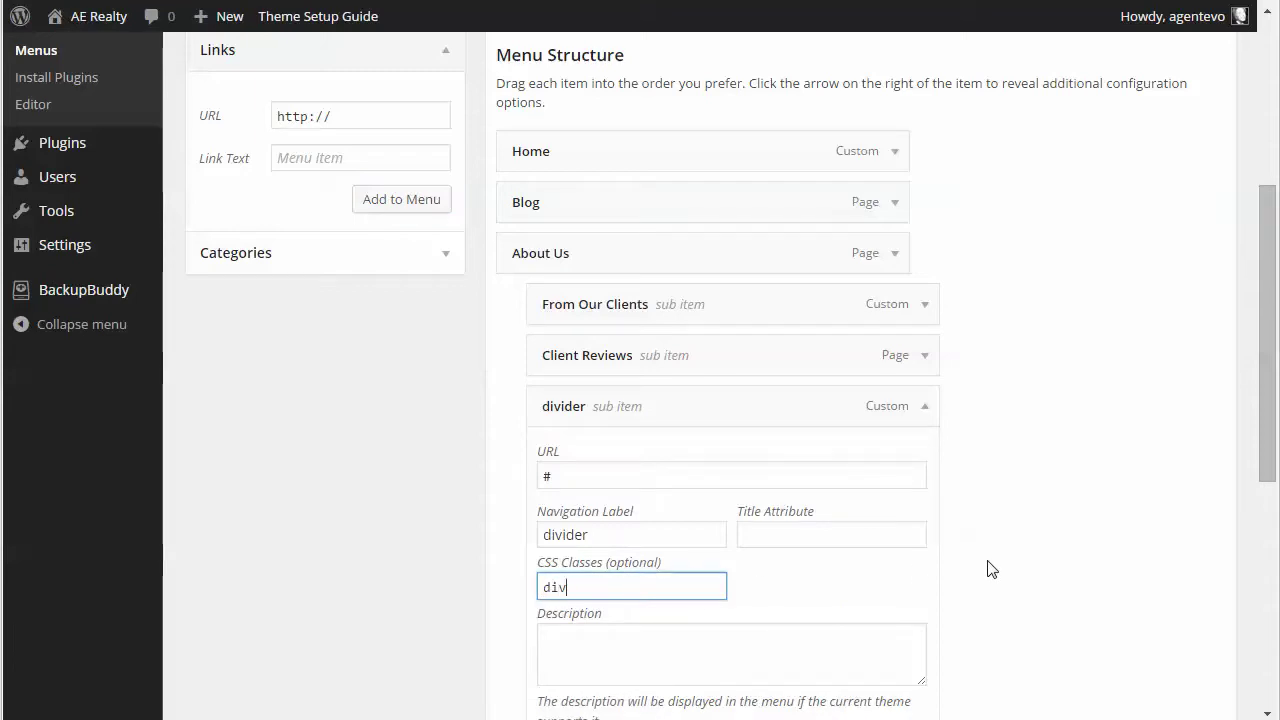
pyautogui.write('er')
# Step: Save Sample Menu, reload the site, and check the divider in the About Us dropdown
pyautogui.scroll(-3, 1086, 480)
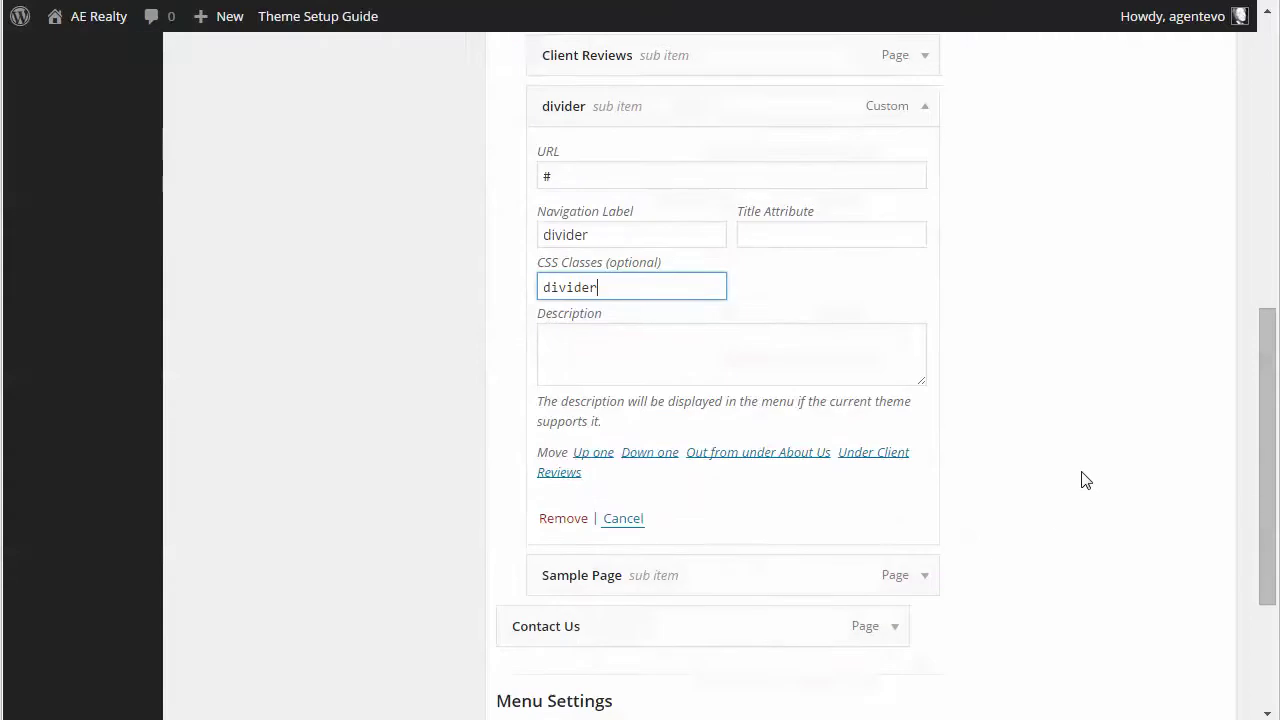
pyautogui.scroll(-3, 1088, 482)
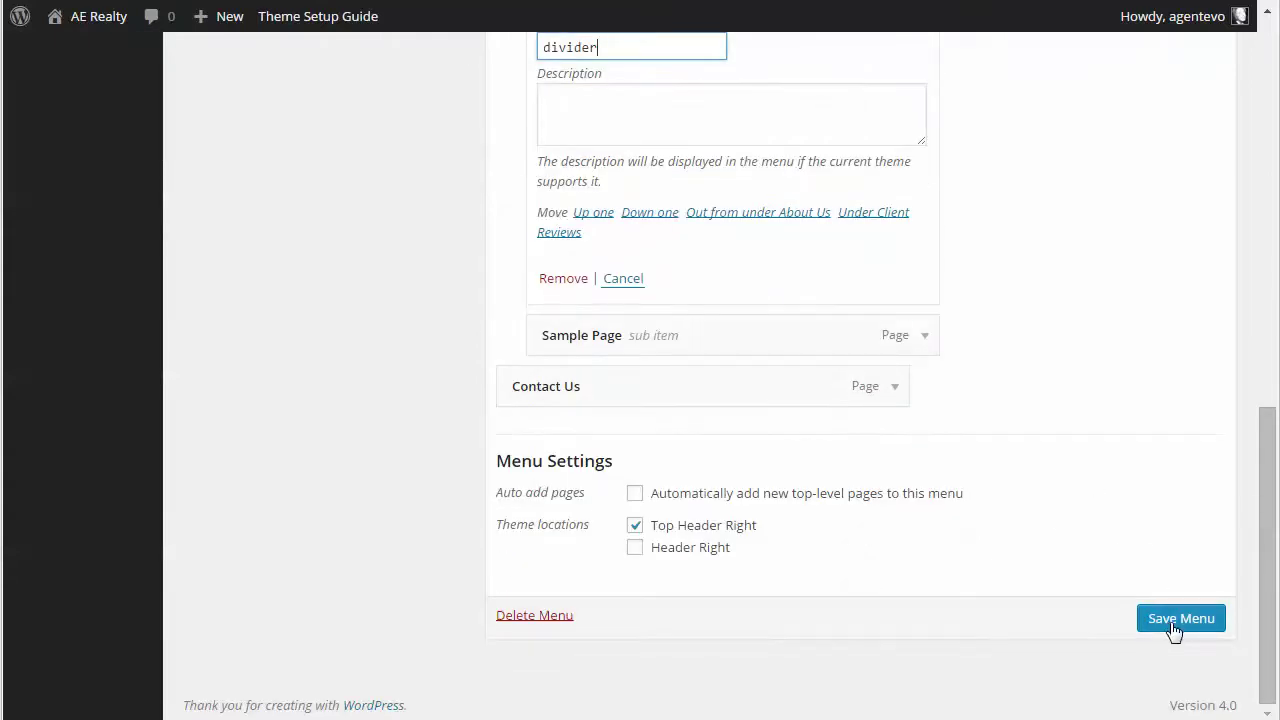
pyautogui.click(1171, 628)
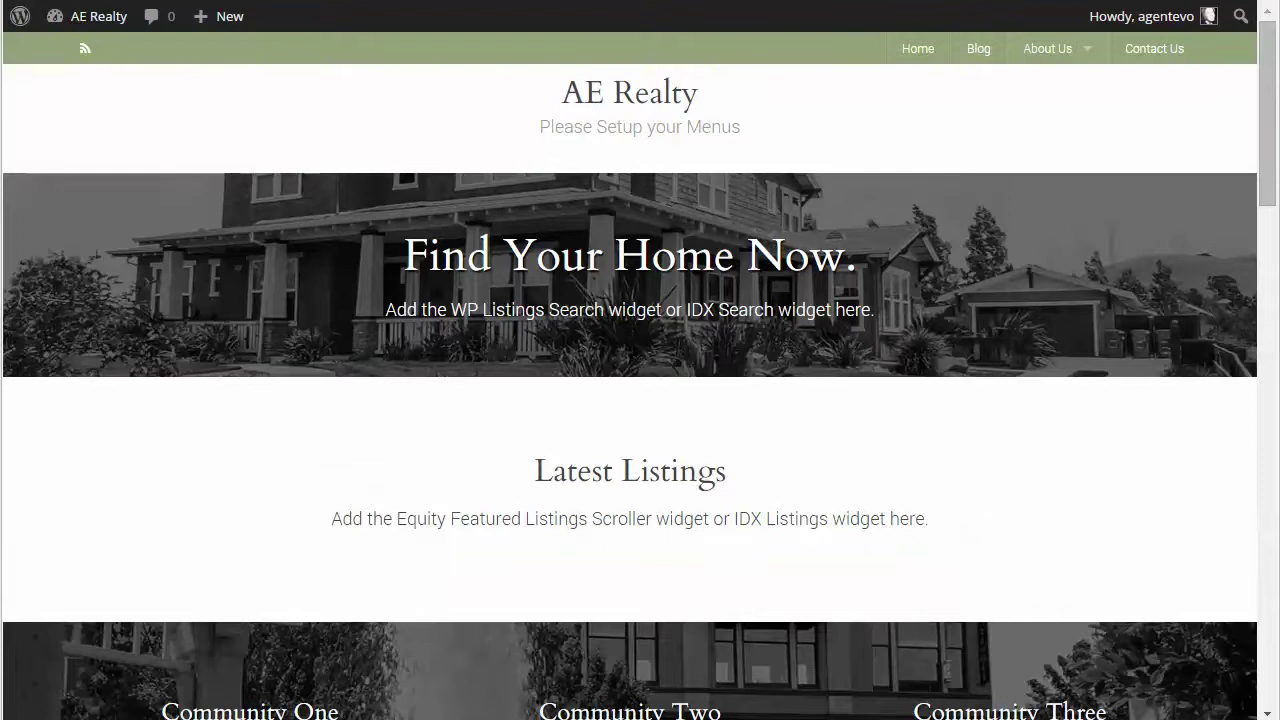
pyautogui.press('F5')
pyautogui.moveTo(1050, 58)
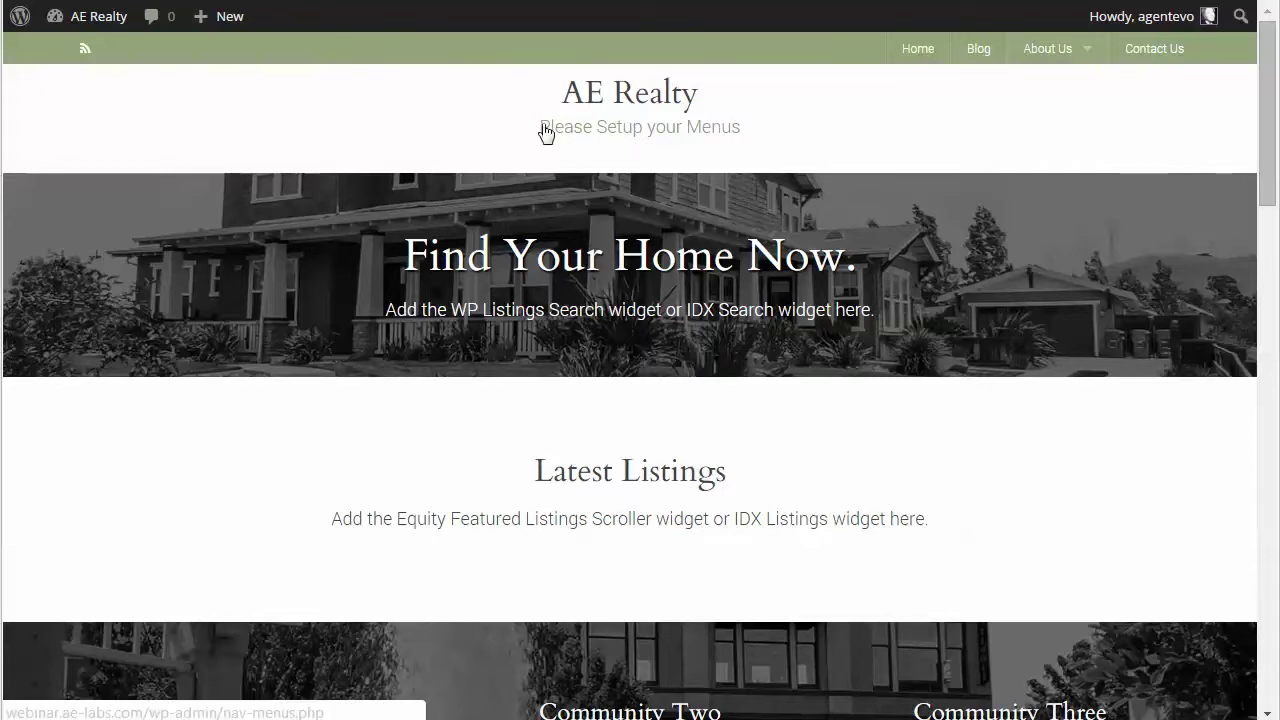
# Step: Go back to the menu editor and load the Secondary Navigation menu for editing
pyautogui.click(712, 134)
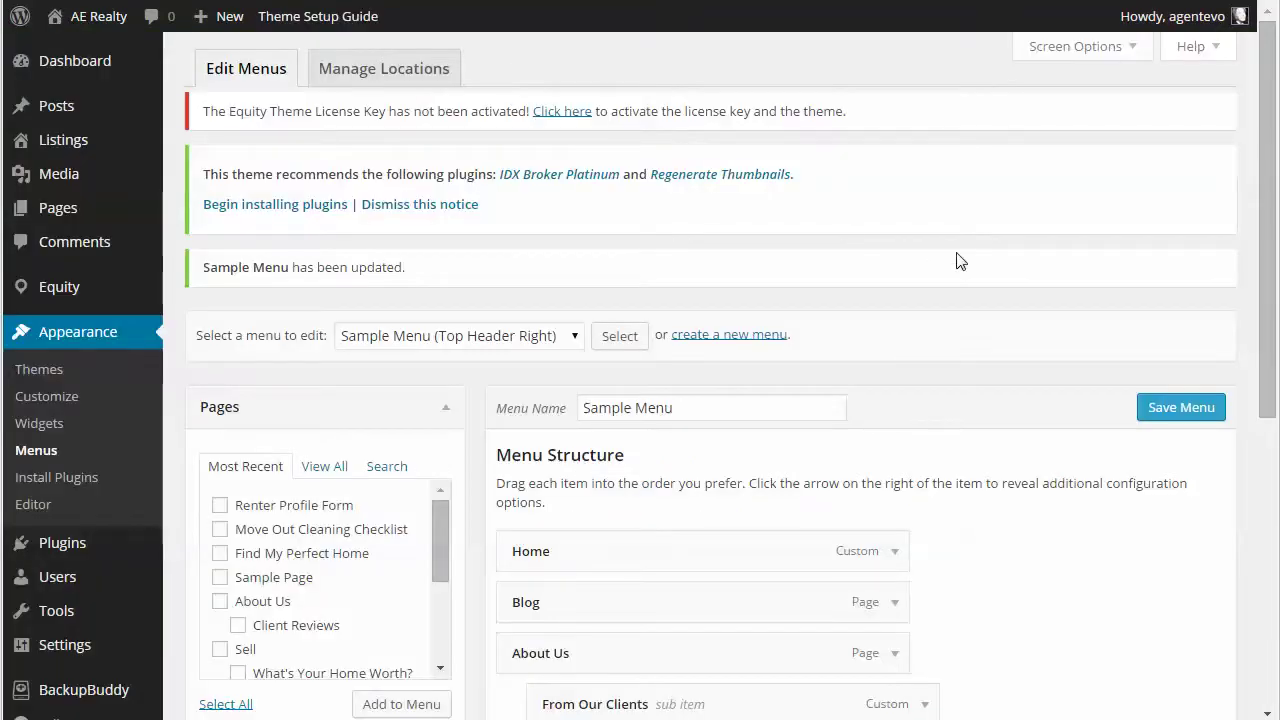
pyautogui.scroll(-1, 956, 261)
pyautogui.click(499, 242)
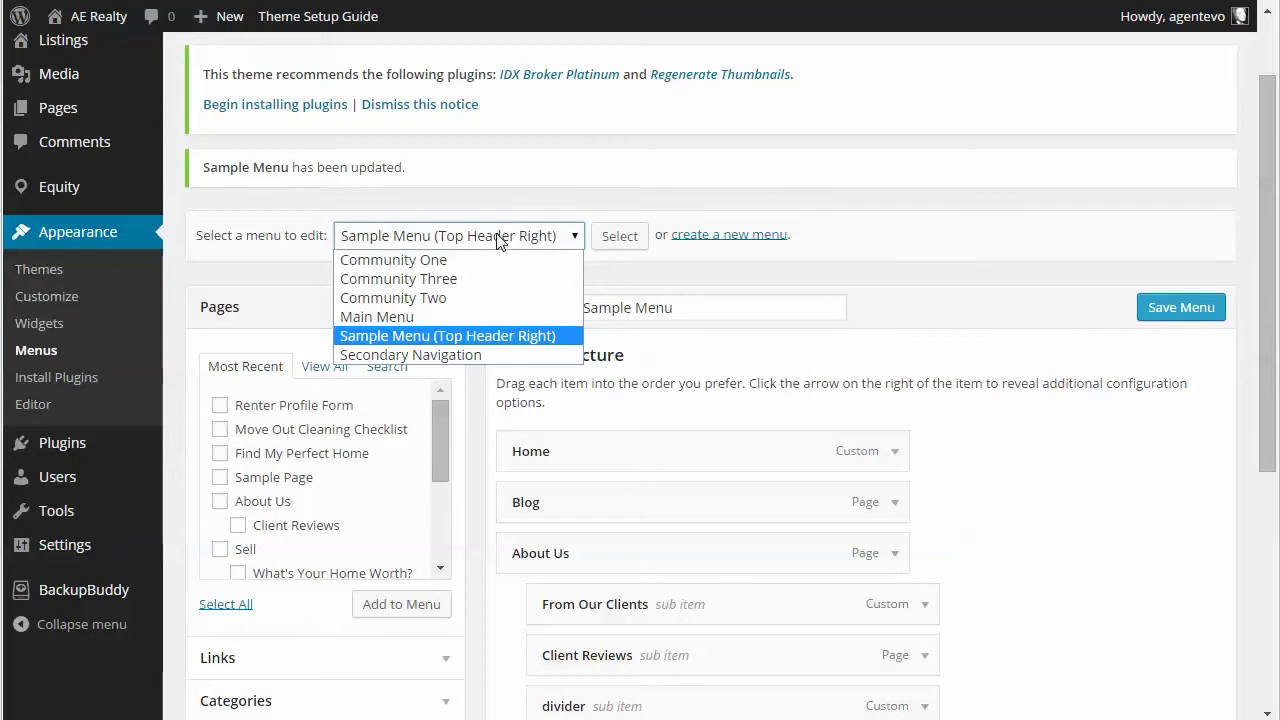
pyautogui.click(481, 354)
pyautogui.click(612, 240)
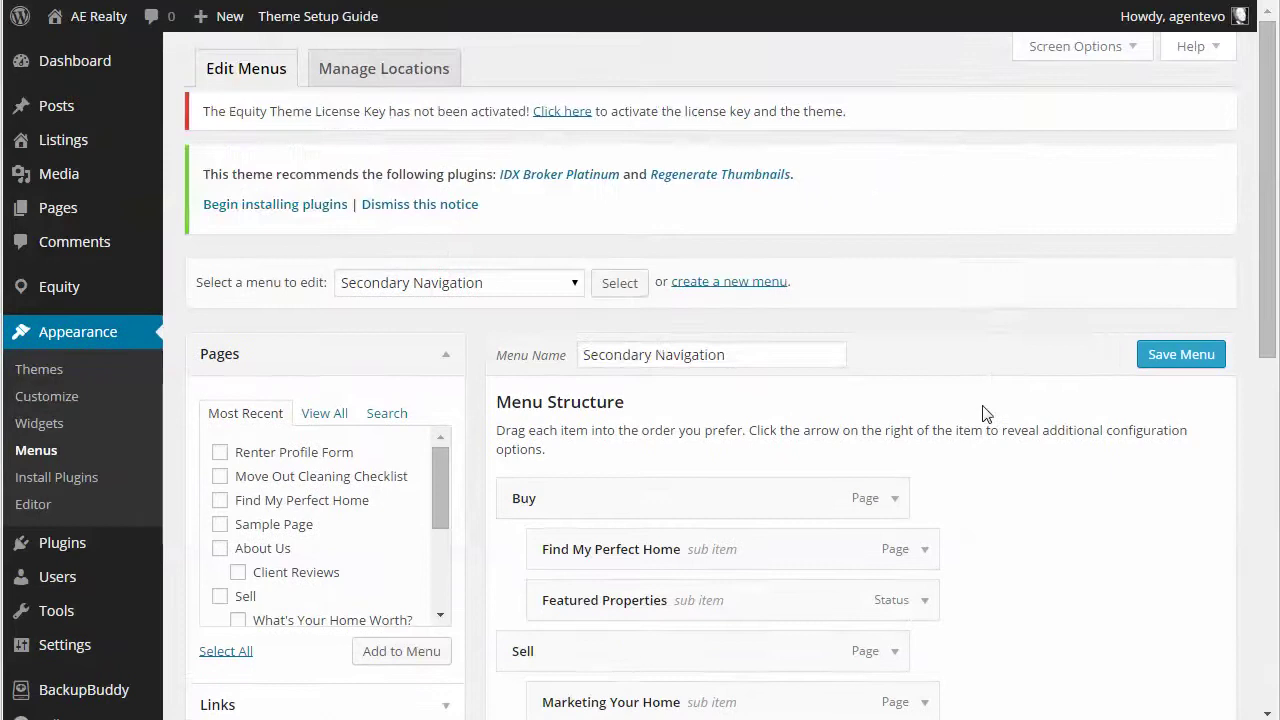
# Step: Assign Secondary Navigation to the Header Right theme location, save it, and reload the site to check the header
pyautogui.scroll(-2, 985, 416)
pyautogui.scroll(-4, 985, 416)
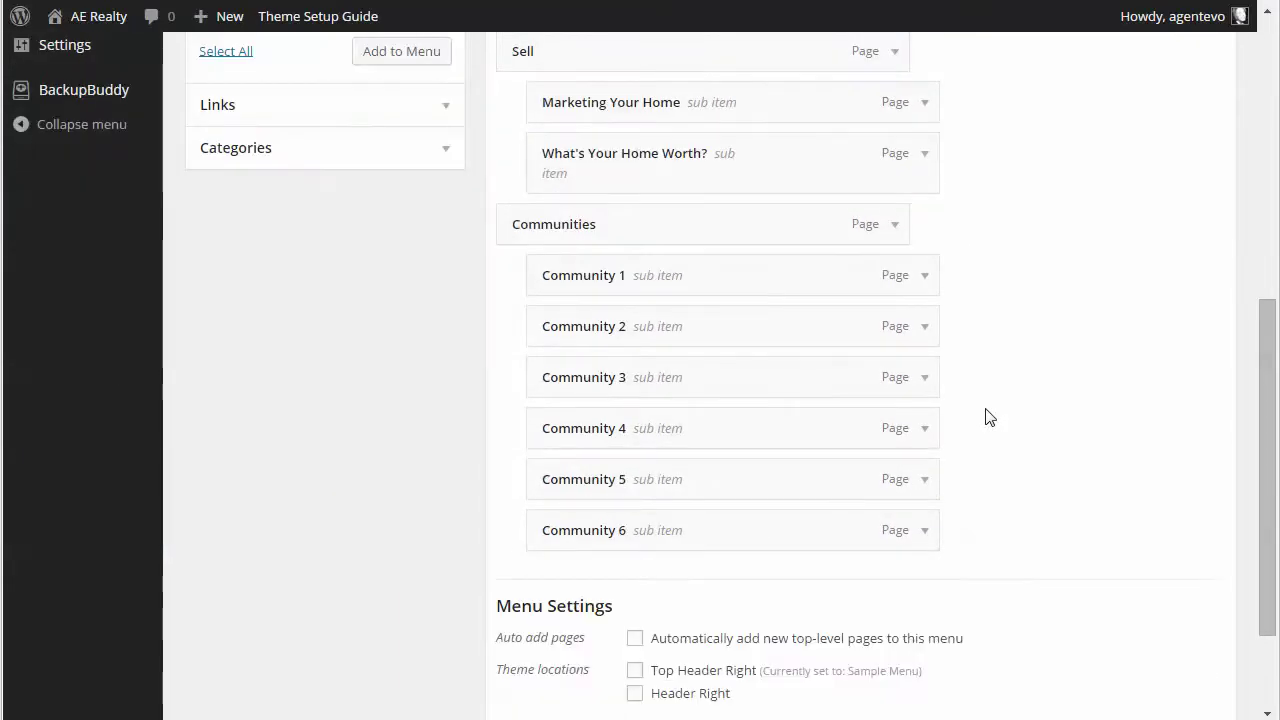
pyautogui.scroll(4, 1053, 420)
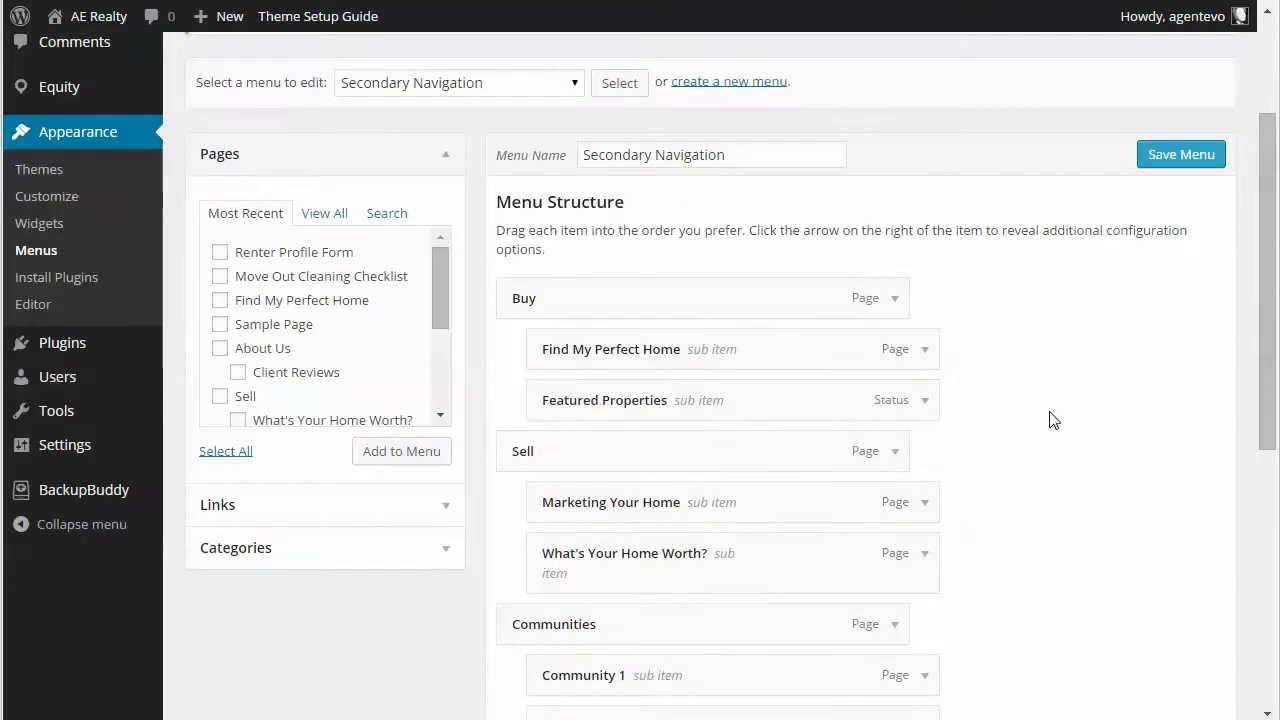
pyautogui.scroll(-5, 1030, 224)
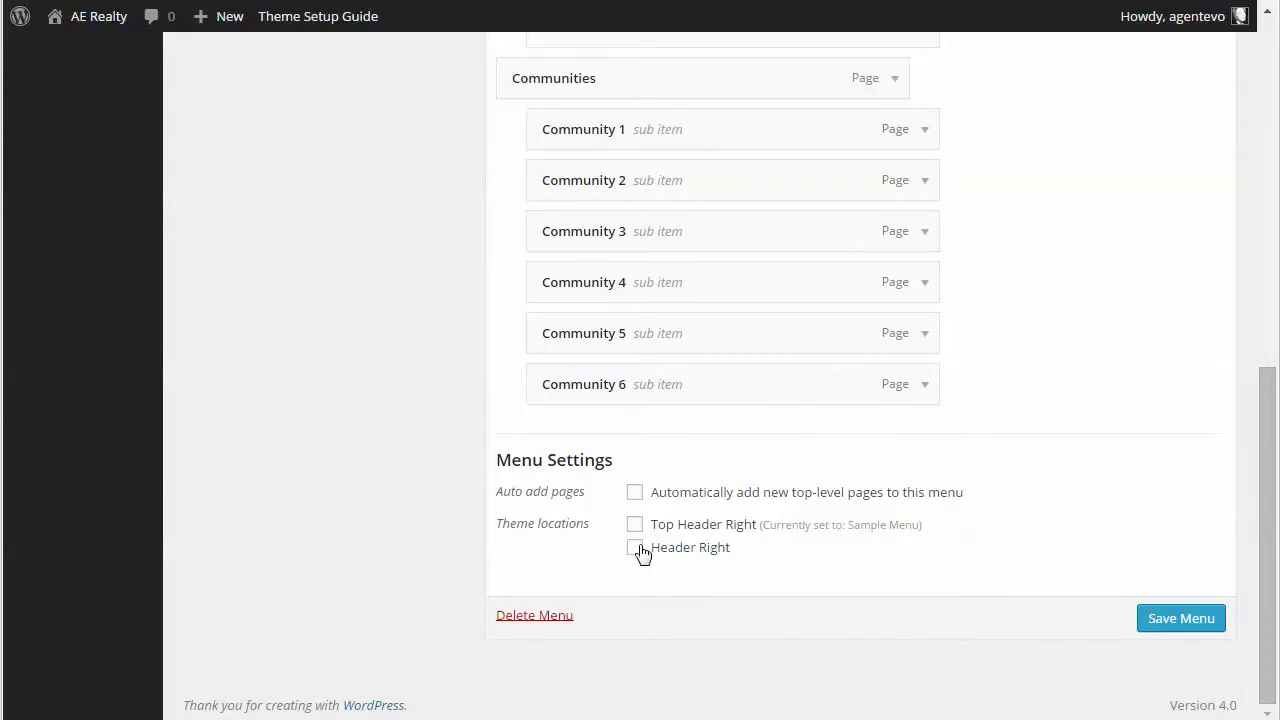
pyautogui.click(1160, 618)
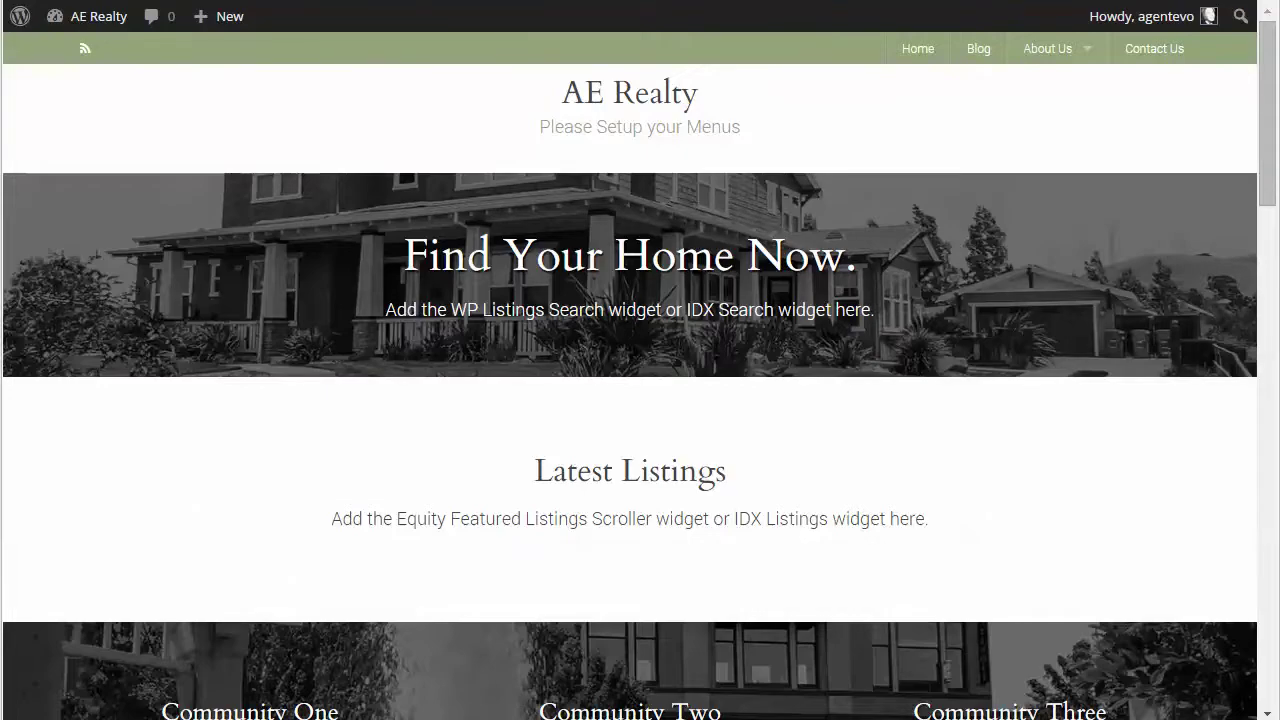
pyautogui.press('F5')
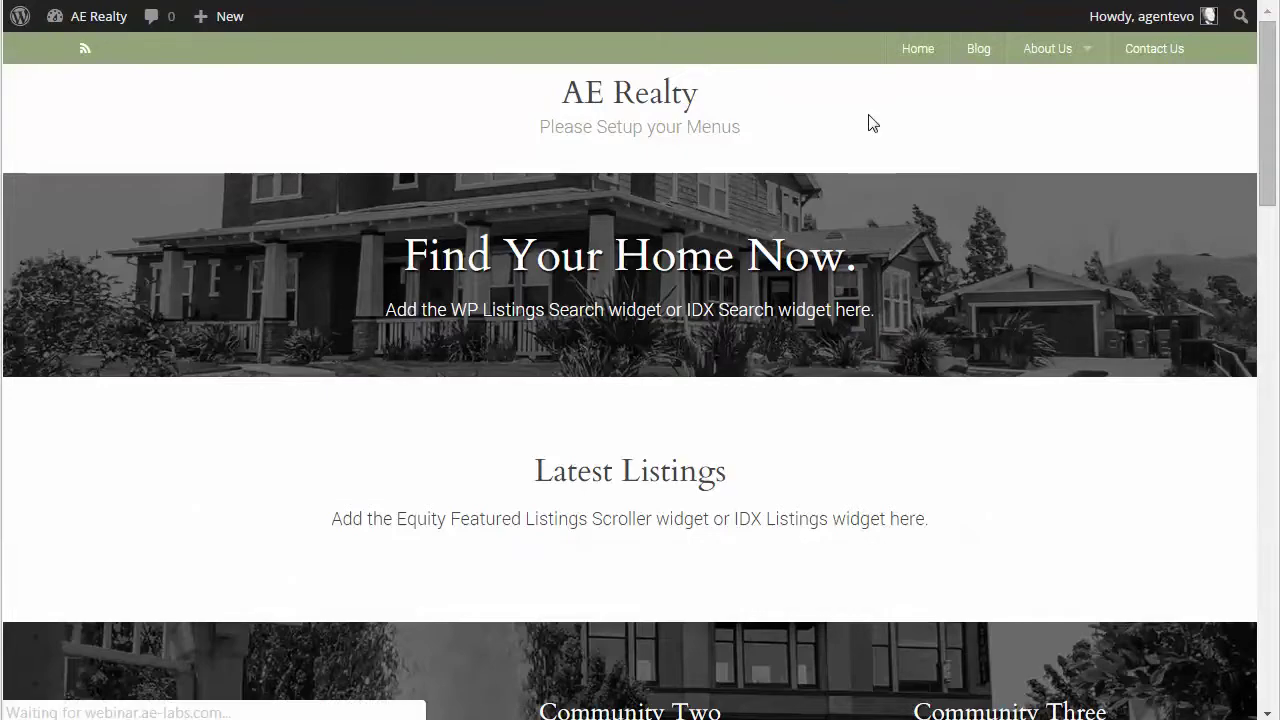
pyautogui.moveTo(872, 124)
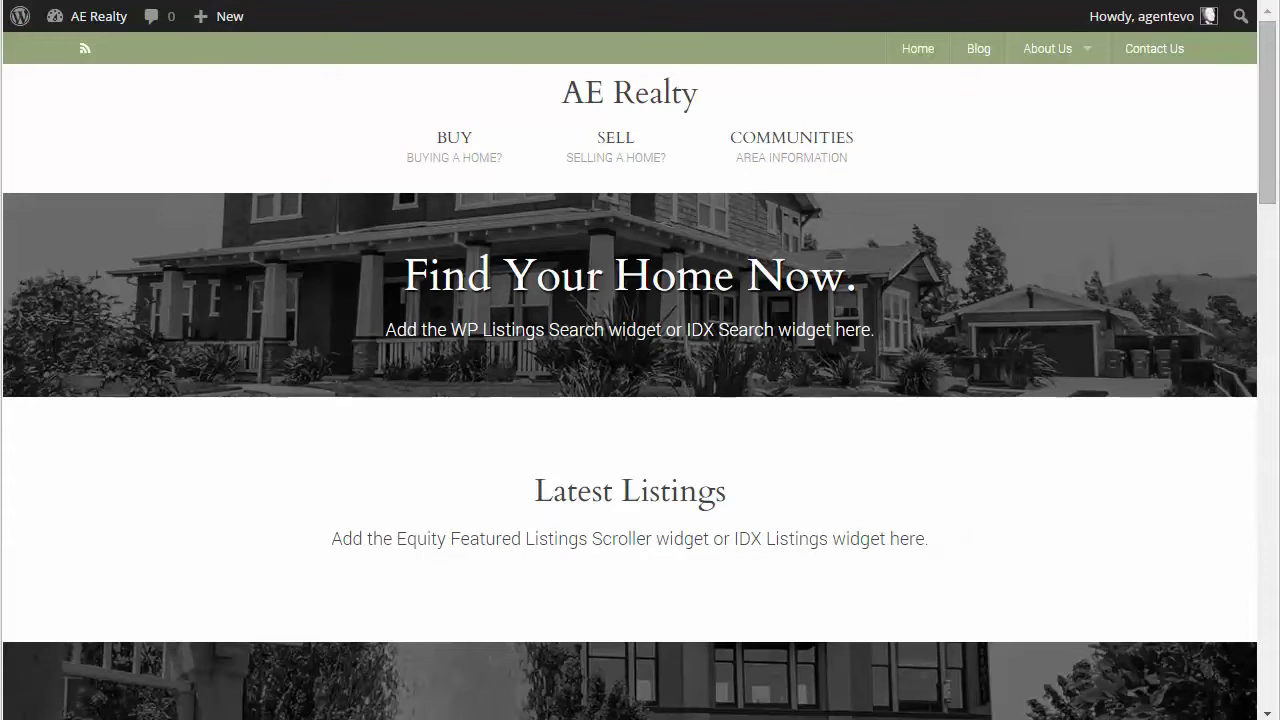
# Step: Return to the menu editor, expand the Buy item of Secondary Navigation, and select its description text
pyautogui.hotkey('ctrl', 'Tab')
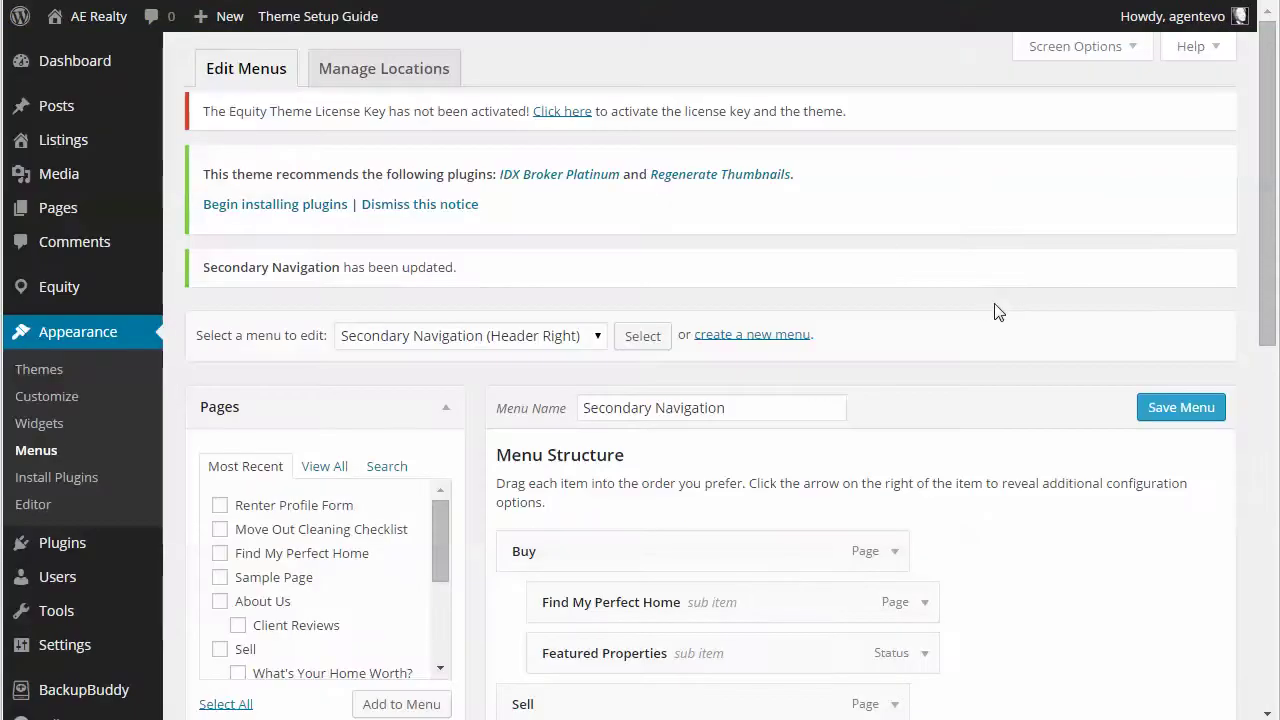
pyautogui.scroll(-7, 985, 311)
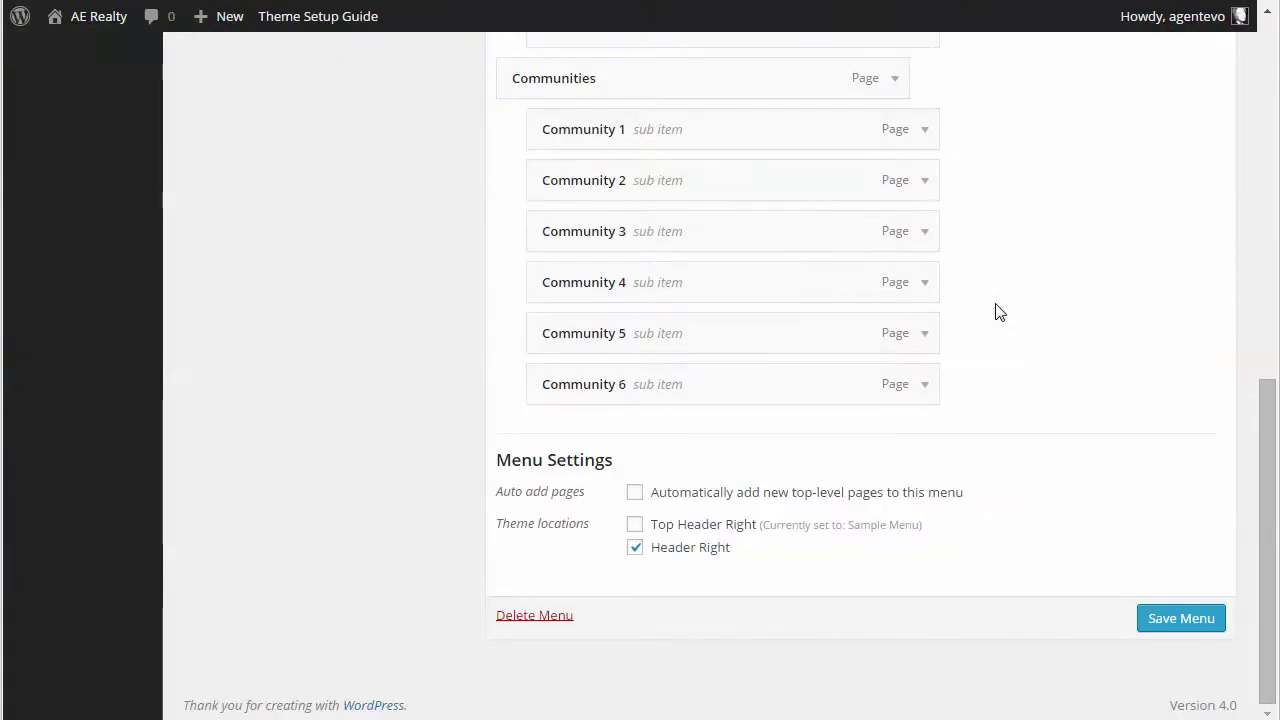
pyautogui.scroll(6, 995, 313)
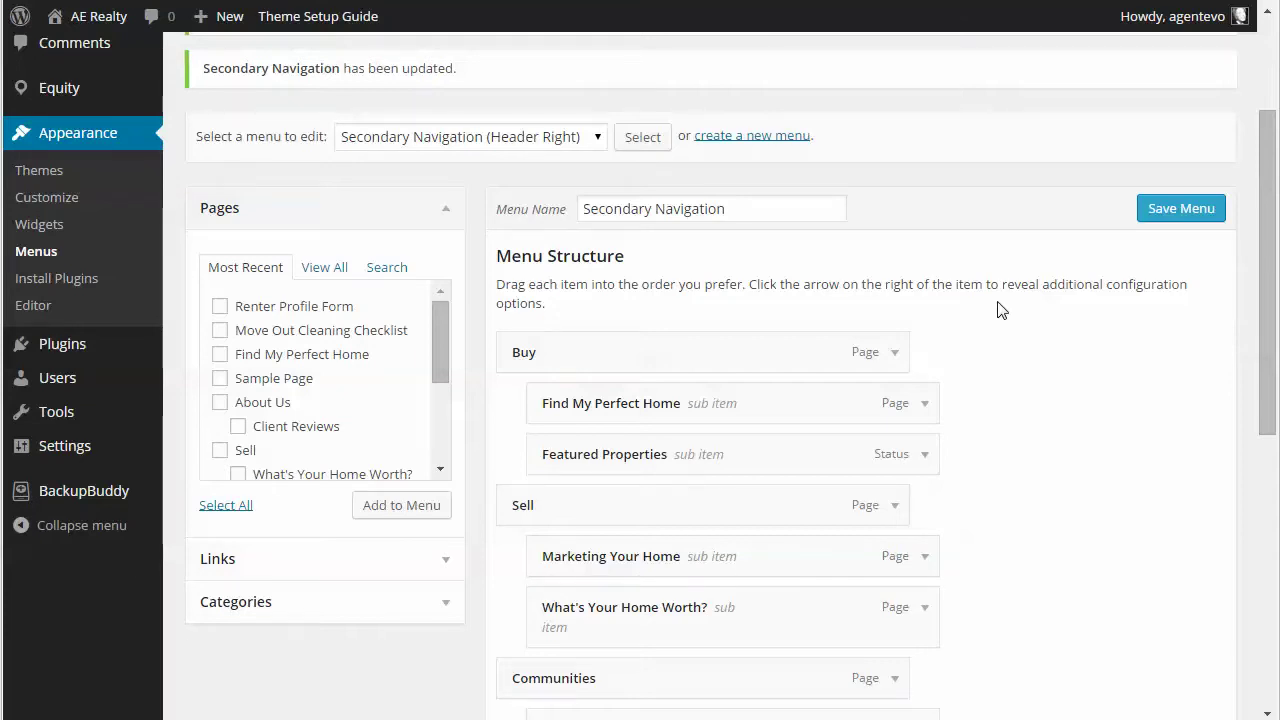
pyautogui.click(894, 353)
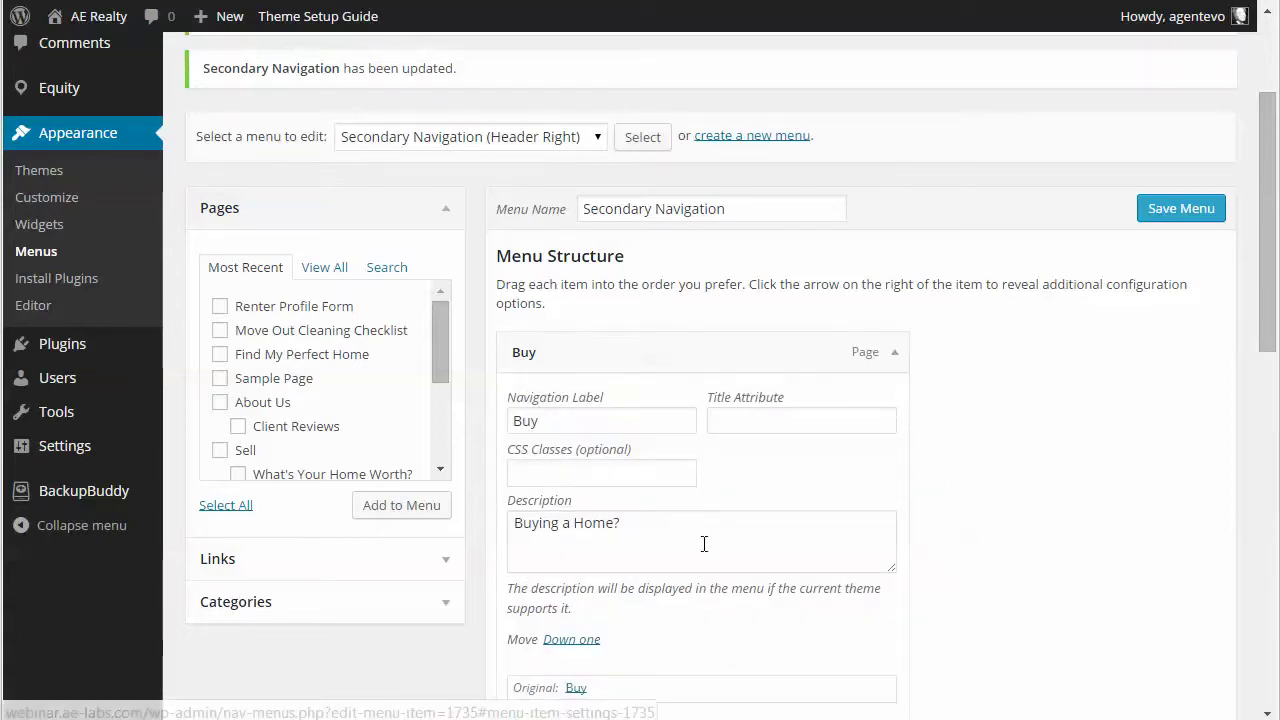
pyautogui.moveTo(672, 522); pyautogui.dragTo(488, 527)
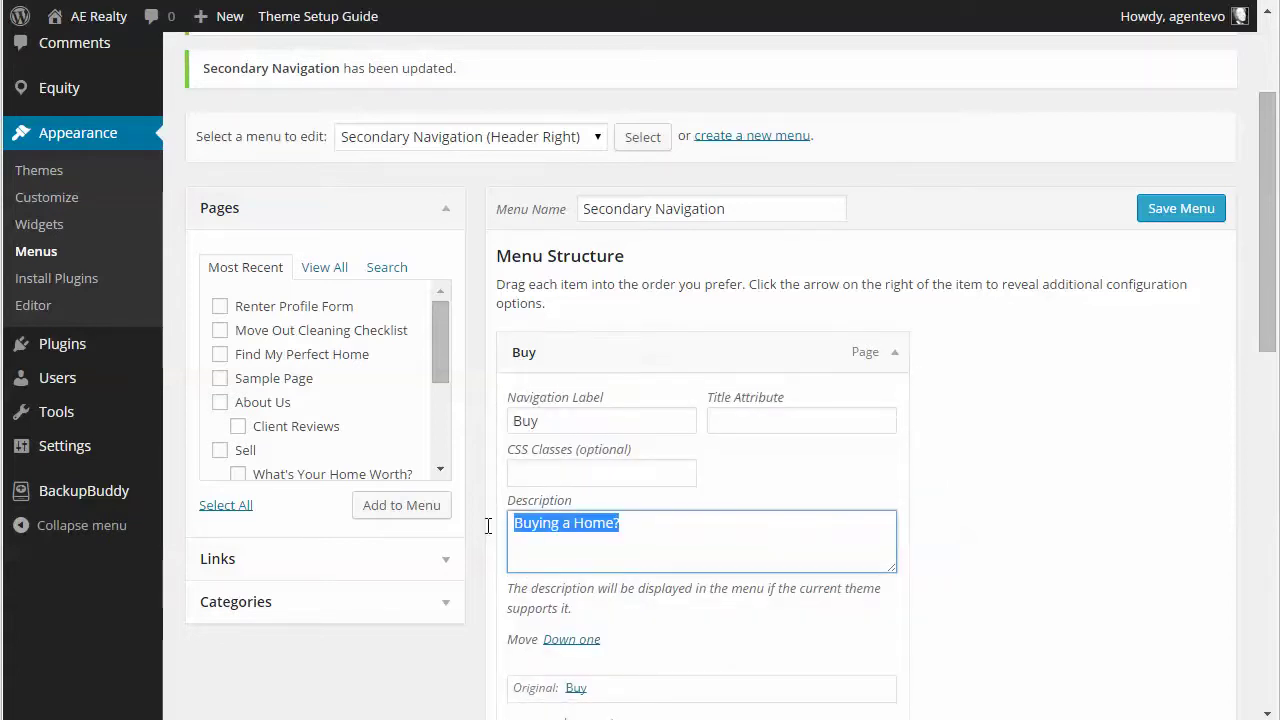
# Step: Show the menu screen options and check that the Description property is enabled under advanced menu properties
pyautogui.click(622, 521)
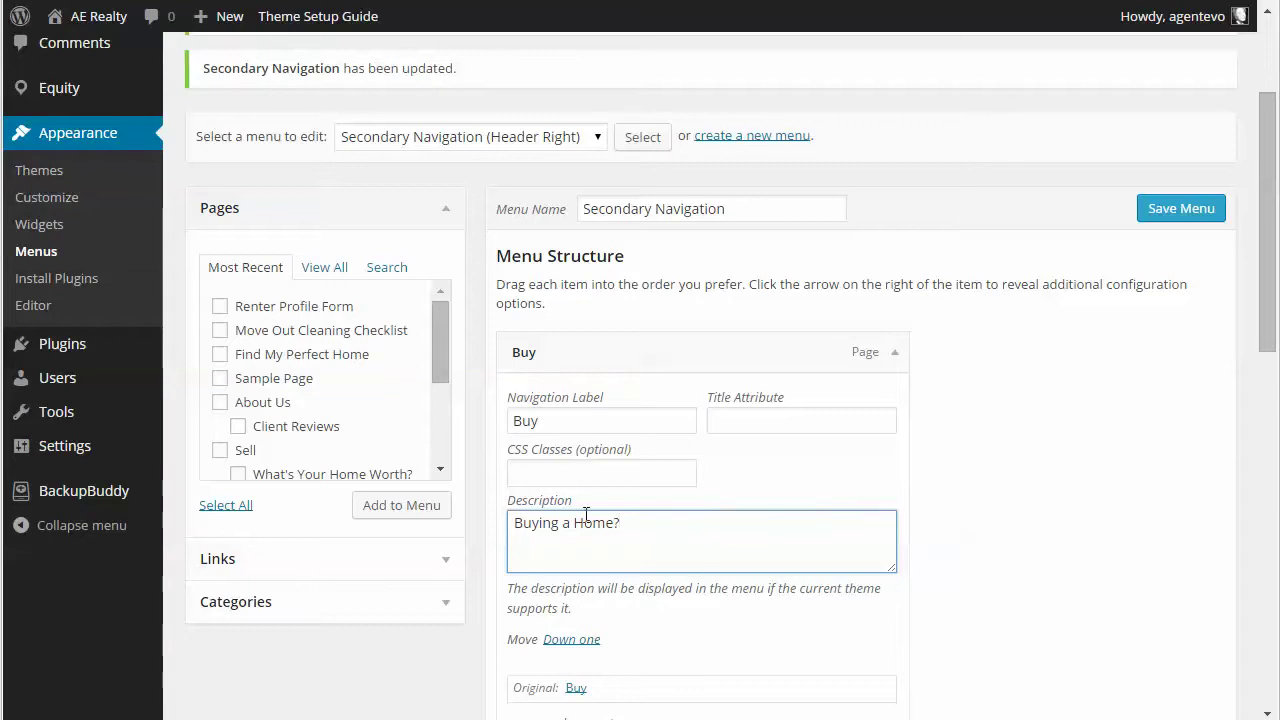
pyautogui.scroll(3, 1135, 114)
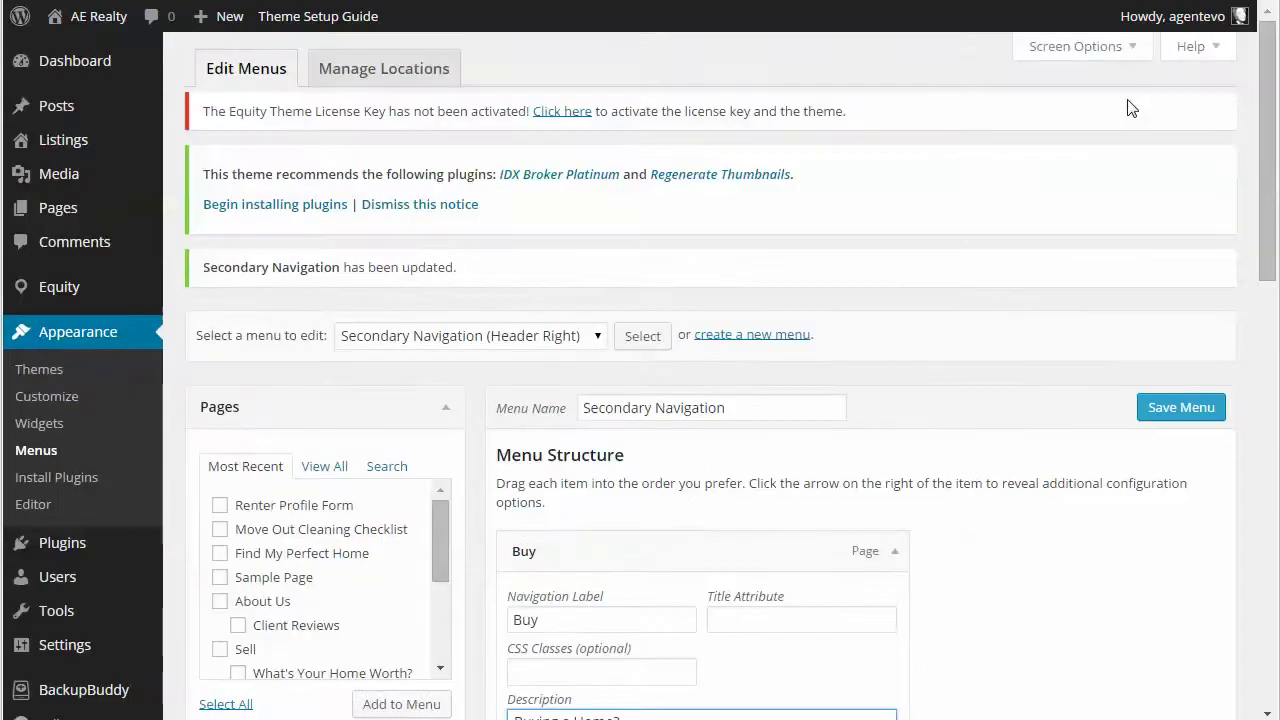
pyautogui.click(1086, 50)
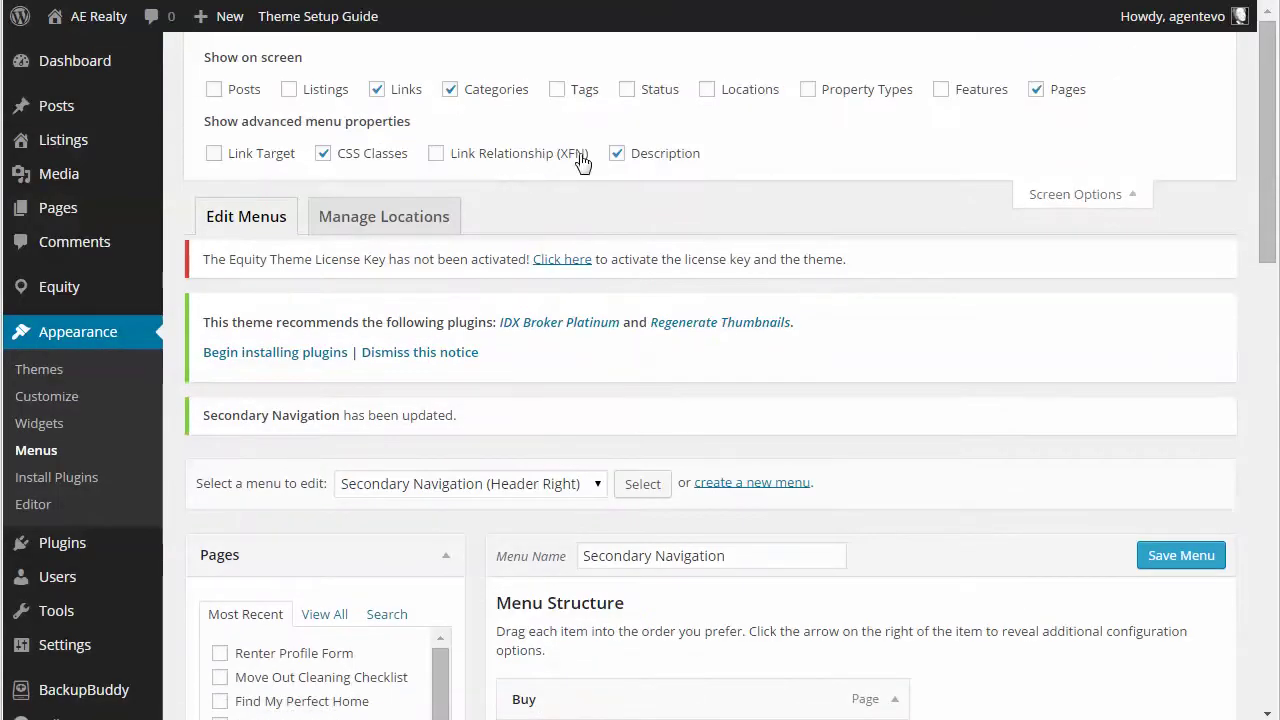
# Step: Expand the Sell and Communities items of Secondary Navigation and highlight the description text of each
pyautogui.scroll(-5, 991, 364)
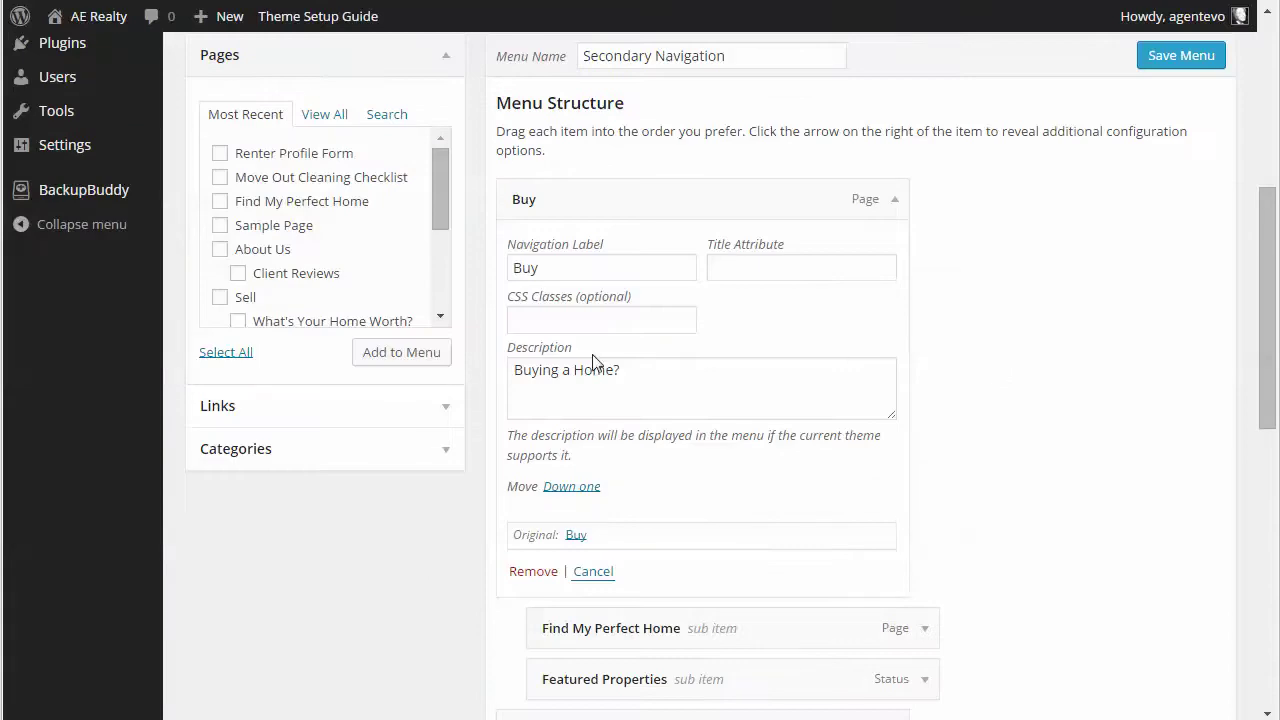
pyautogui.scroll(-4, 884, 369)
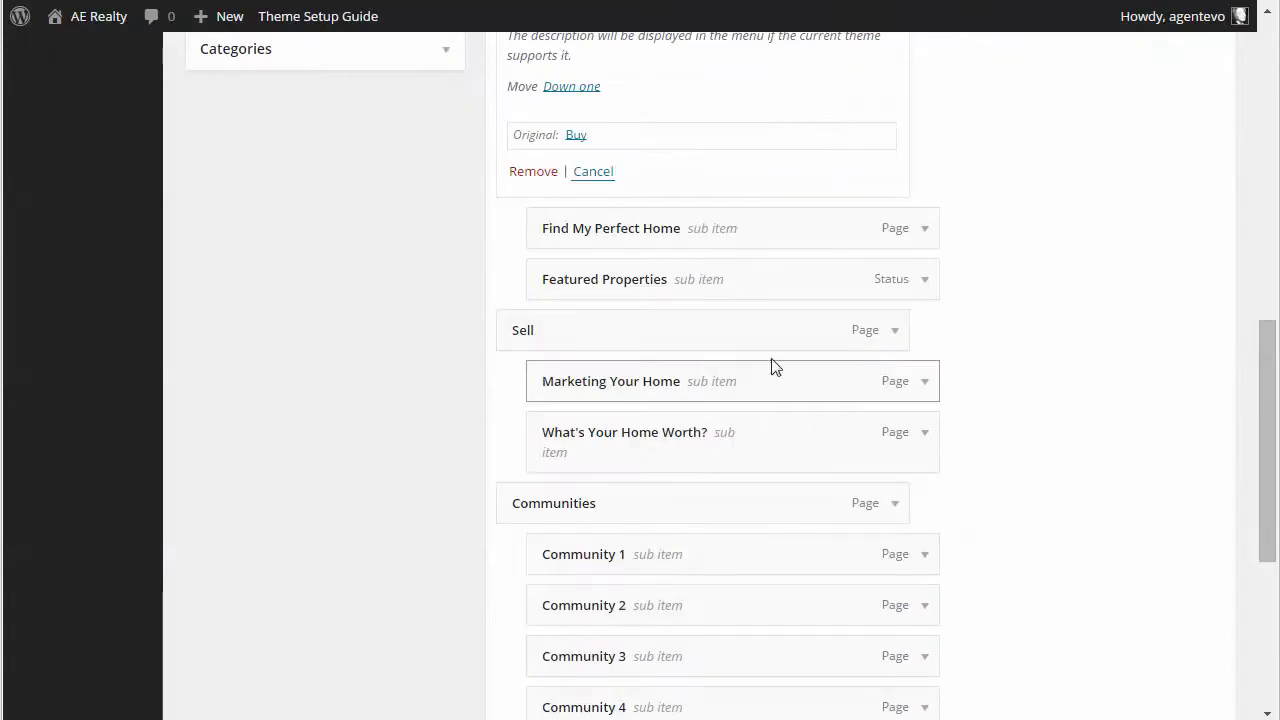
pyautogui.click(893, 331)
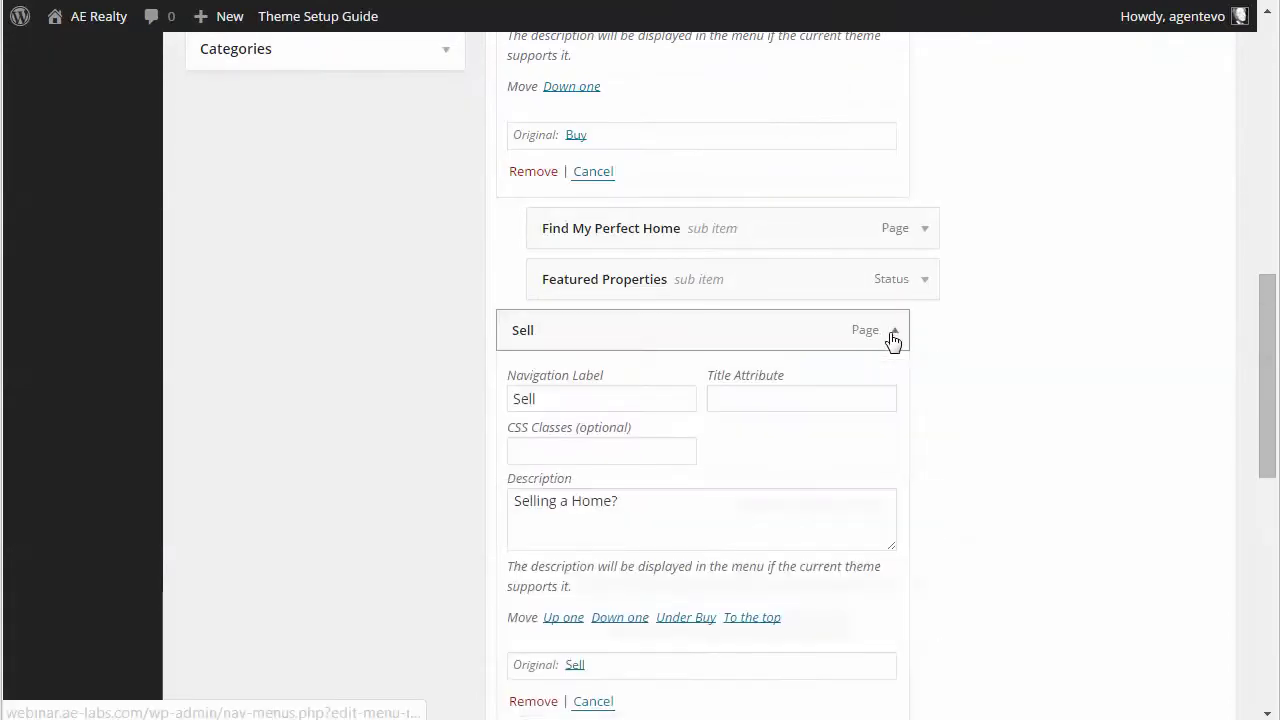
pyautogui.moveTo(637, 502); pyautogui.dragTo(488, 495)
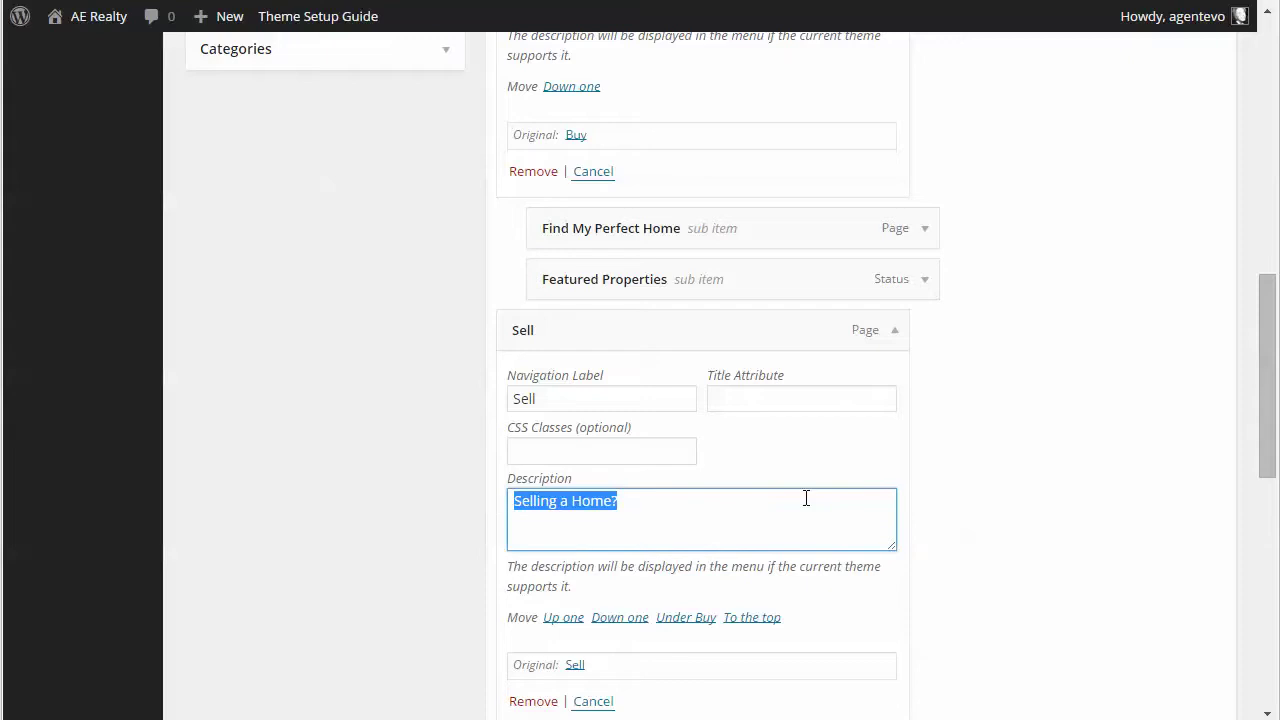
pyautogui.scroll(-5, 823, 497)
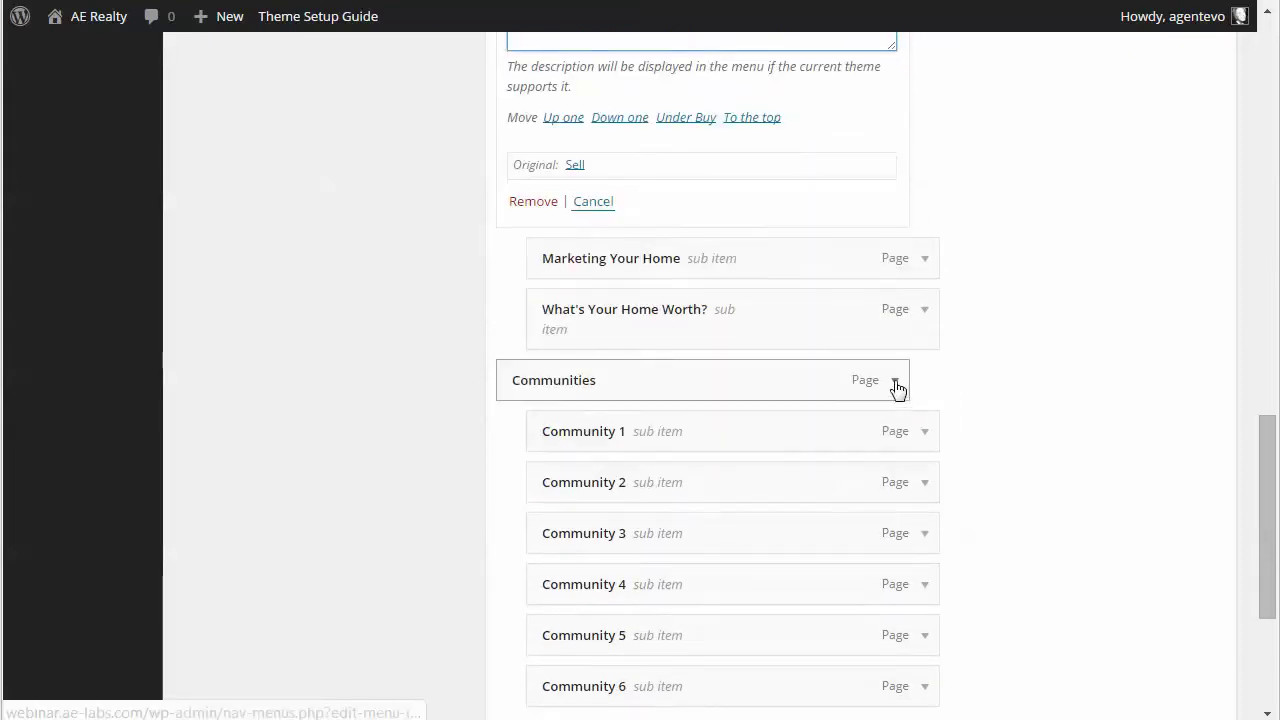
pyautogui.click(894, 382)
pyautogui.click(621, 548)
pyautogui.moveTo(621, 545); pyautogui.dragTo(516, 543)
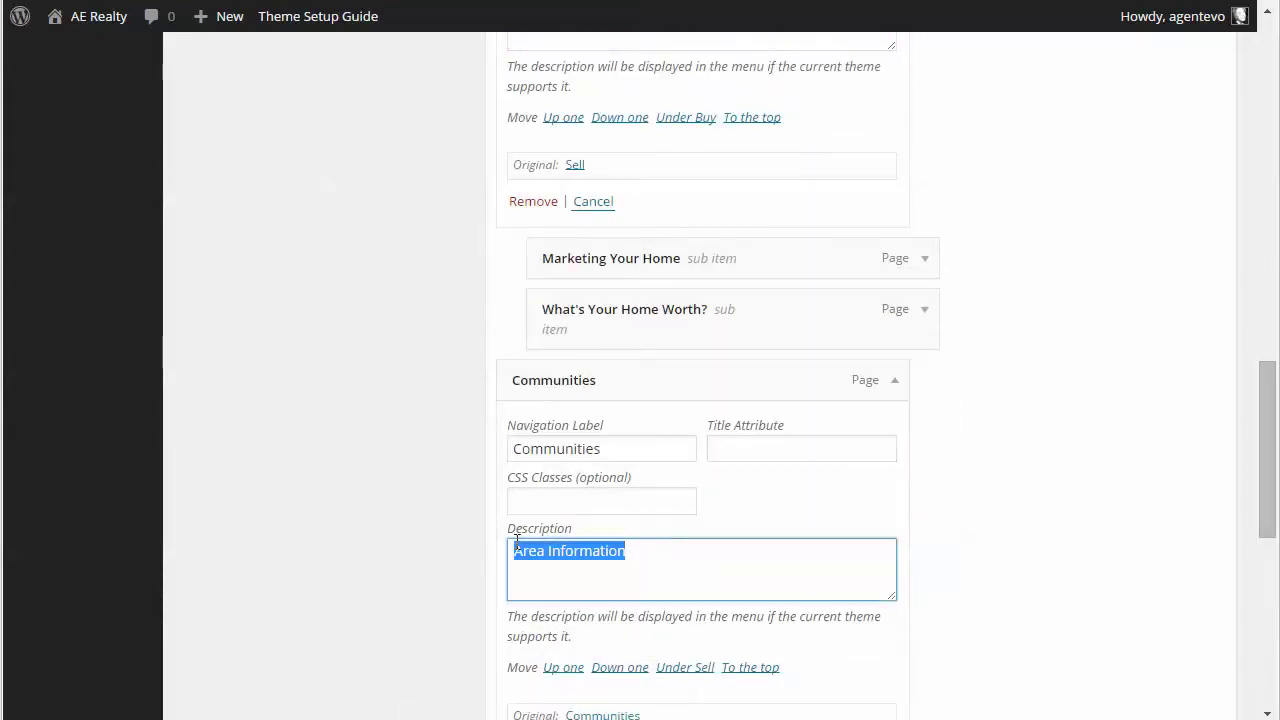
# Step: Save the Secondary Navigation menu and look over its reloaded structure and settings
pyautogui.scroll(-7, 1070, 510)
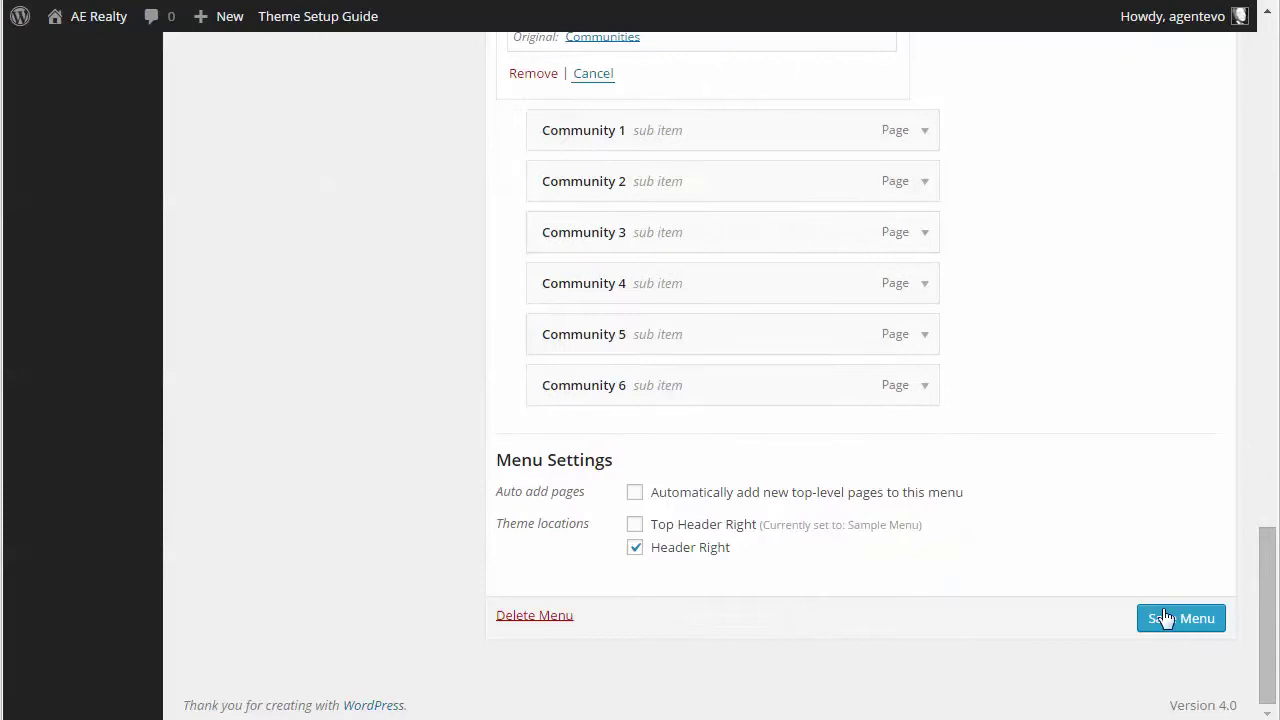
pyautogui.click(1165, 618)
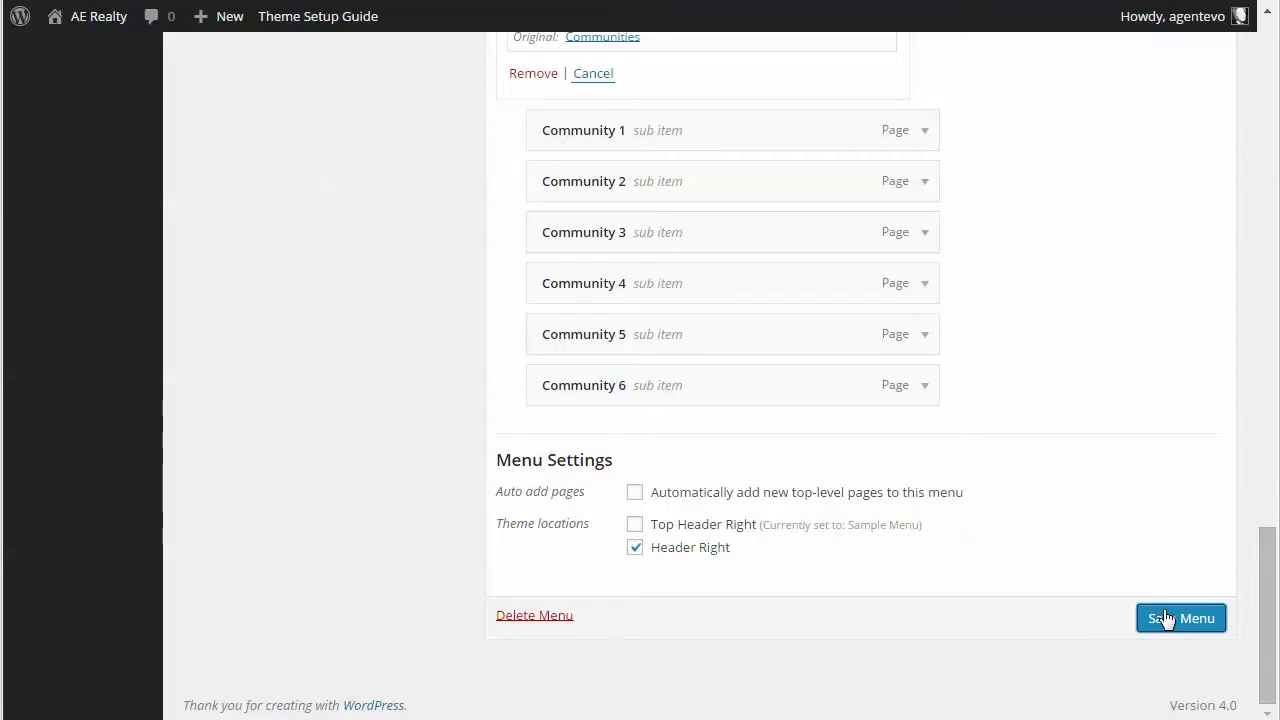
pyautogui.scroll(-3, 1020, 545)
pyautogui.scroll(-4, 1035, 534)
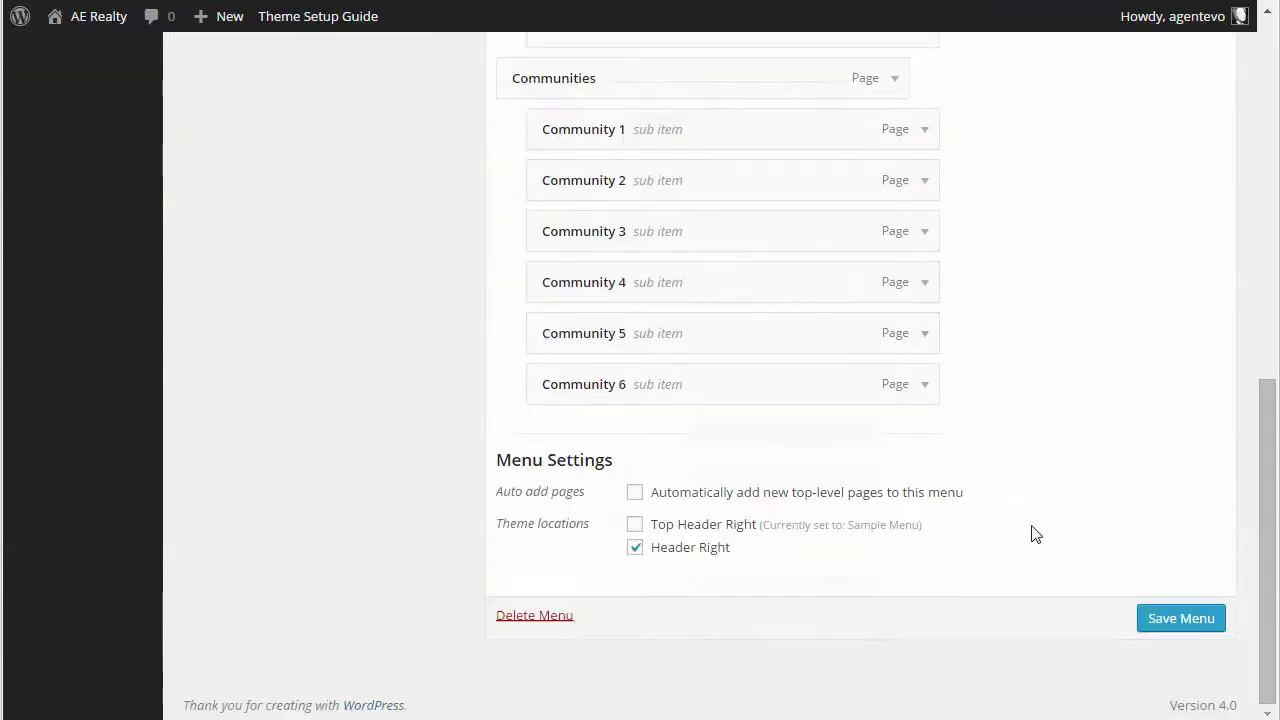
pyautogui.scroll(7, 1035, 534)
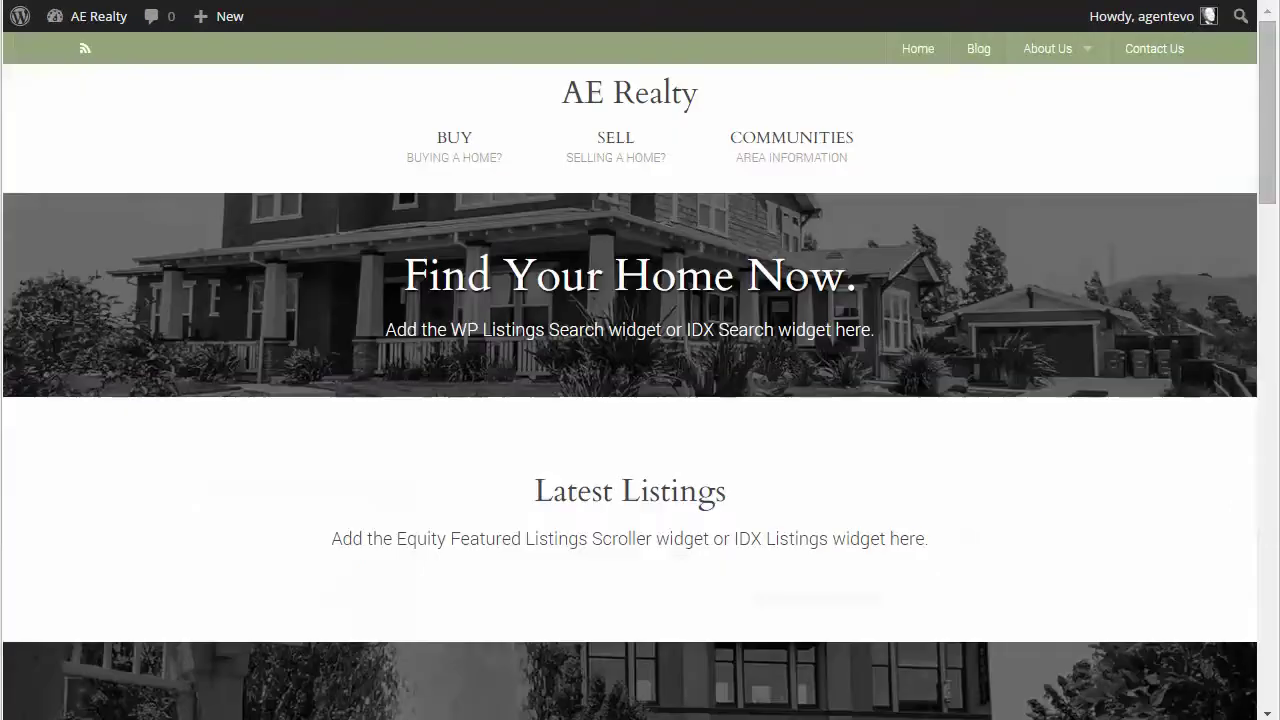
# Step: Reload the site, reduce the browser's page zoom, and check the descriptions and dropdowns of Buy, Sell and Communities in the header
pyautogui.press('F5')
pyautogui.hotkey('ctrl', '-')
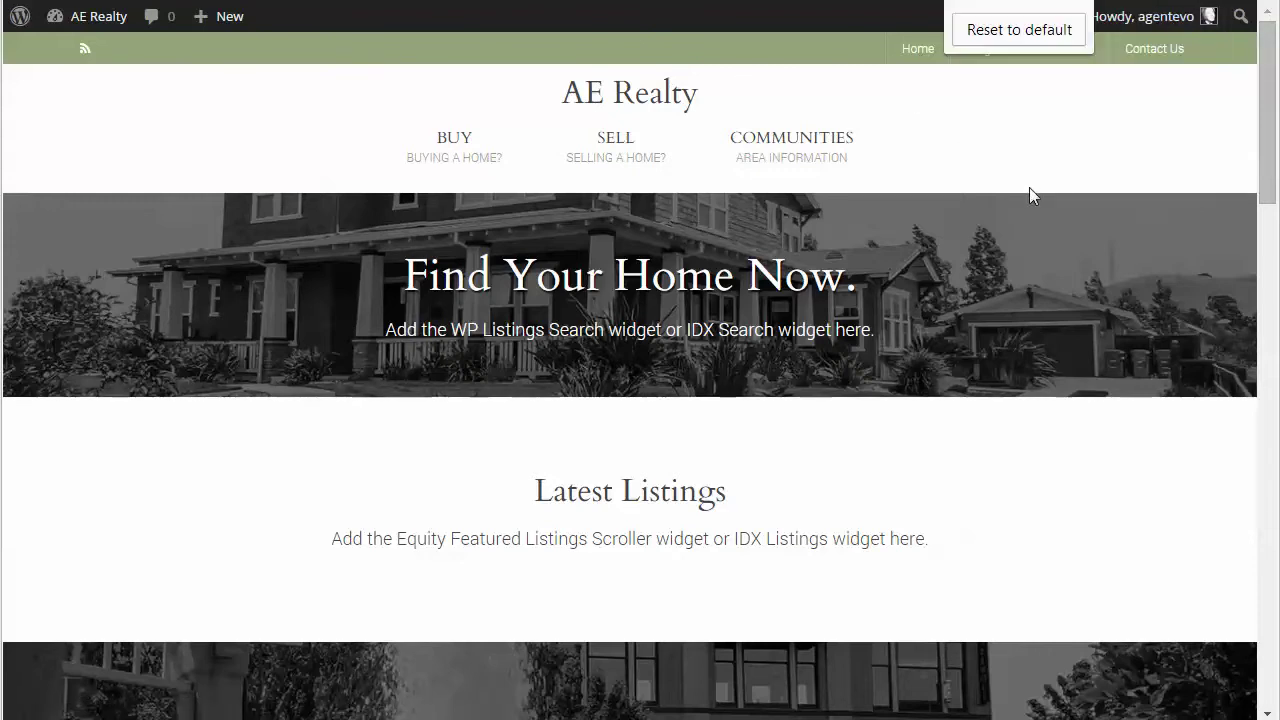
pyautogui.moveTo(730, 118)
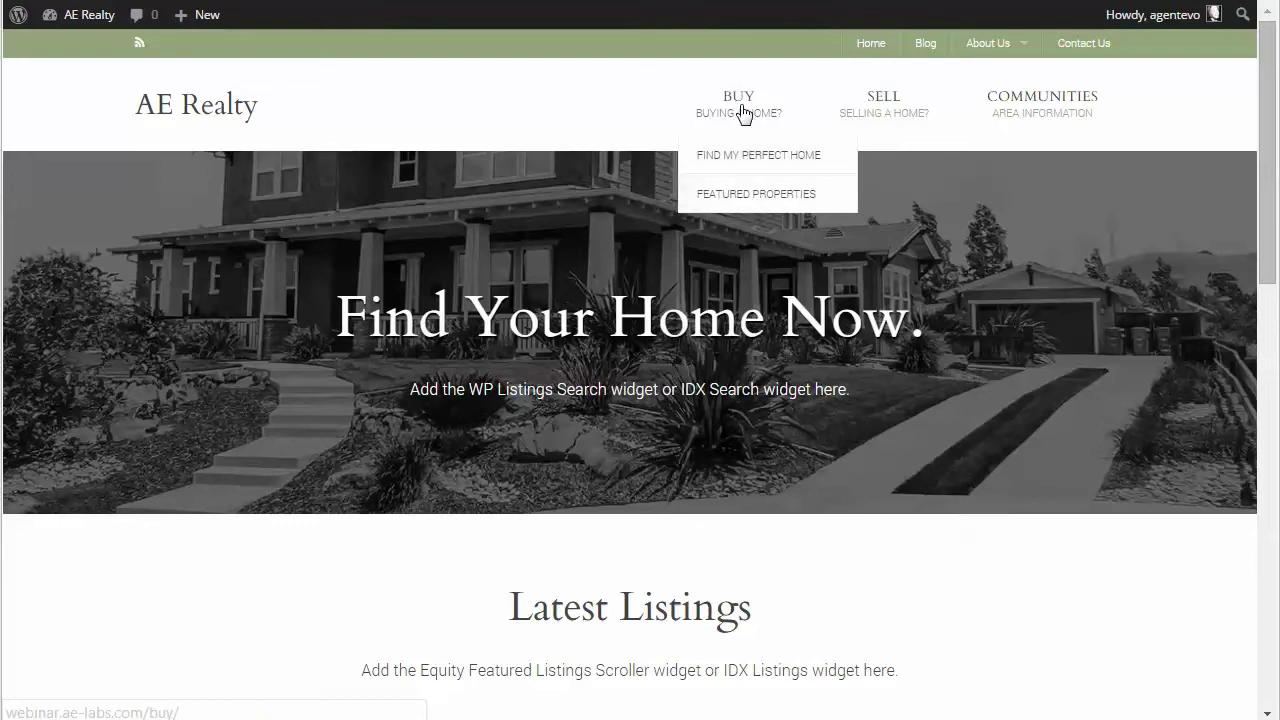
pyautogui.moveTo(897, 107)
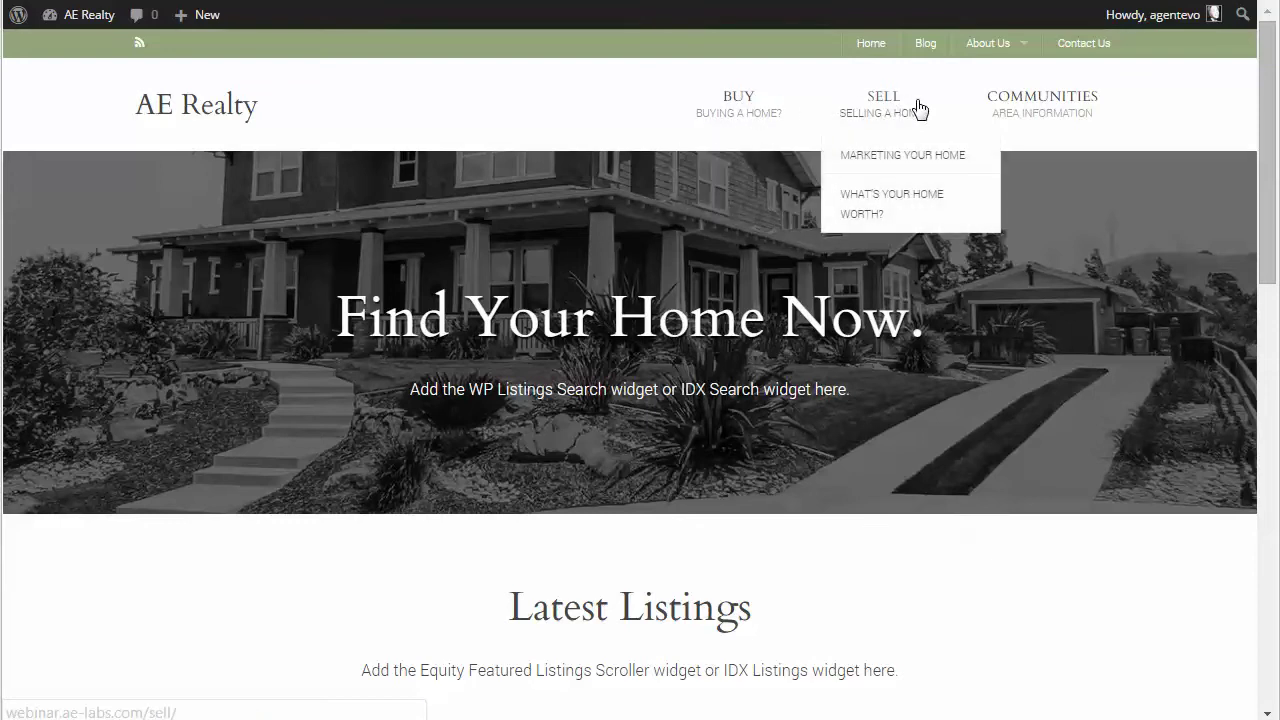
pyautogui.moveTo(1045, 113)
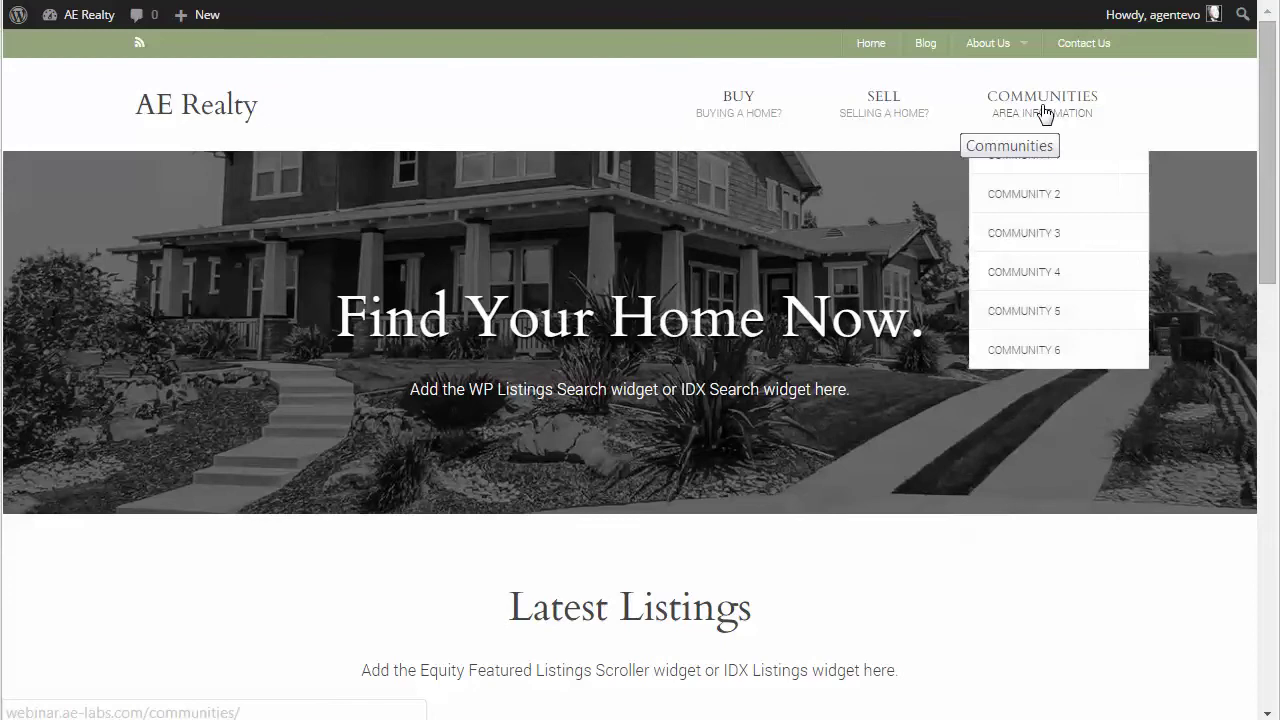